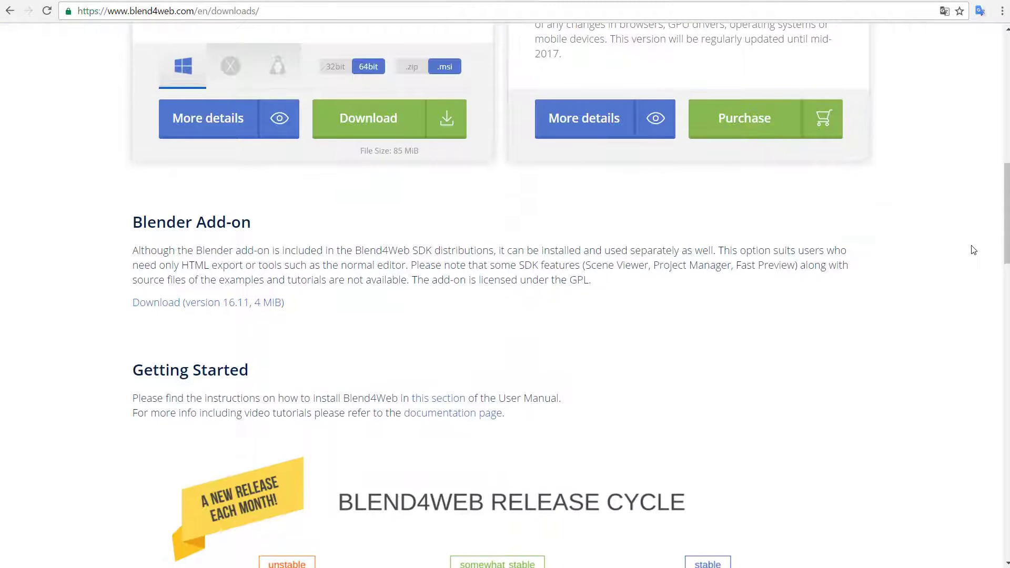
Review the Blend4Web downloads page down to the table of all releases and recommended Blender versions
scroll(942, 305, down, 5)
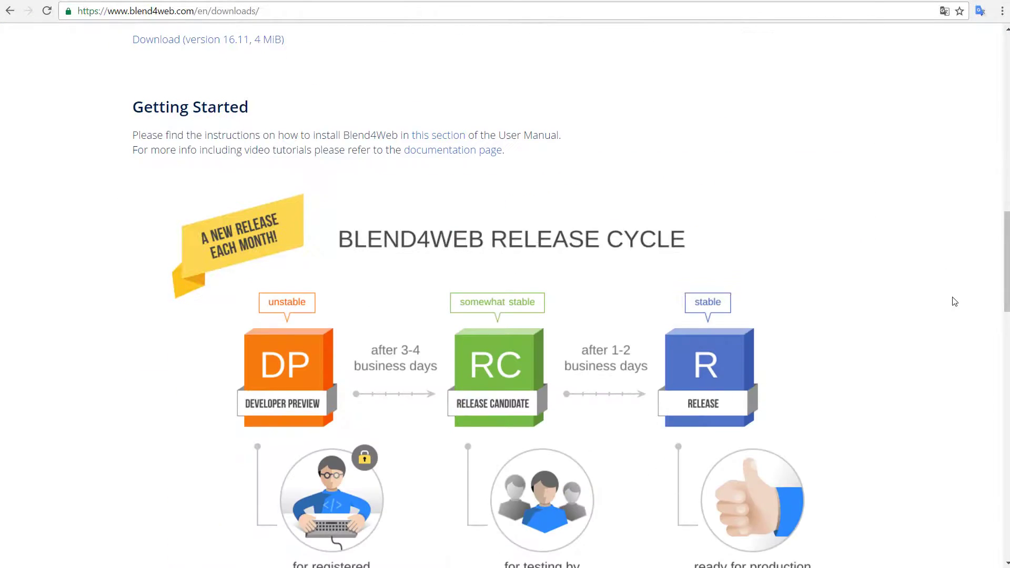
scroll(955, 301, down, 14)
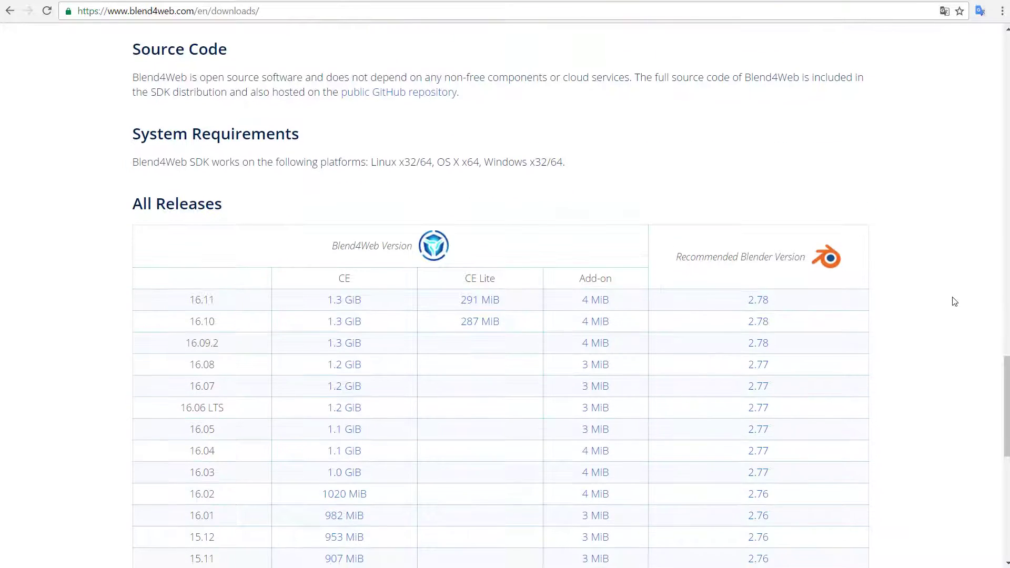
scroll(955, 302, down, 1)
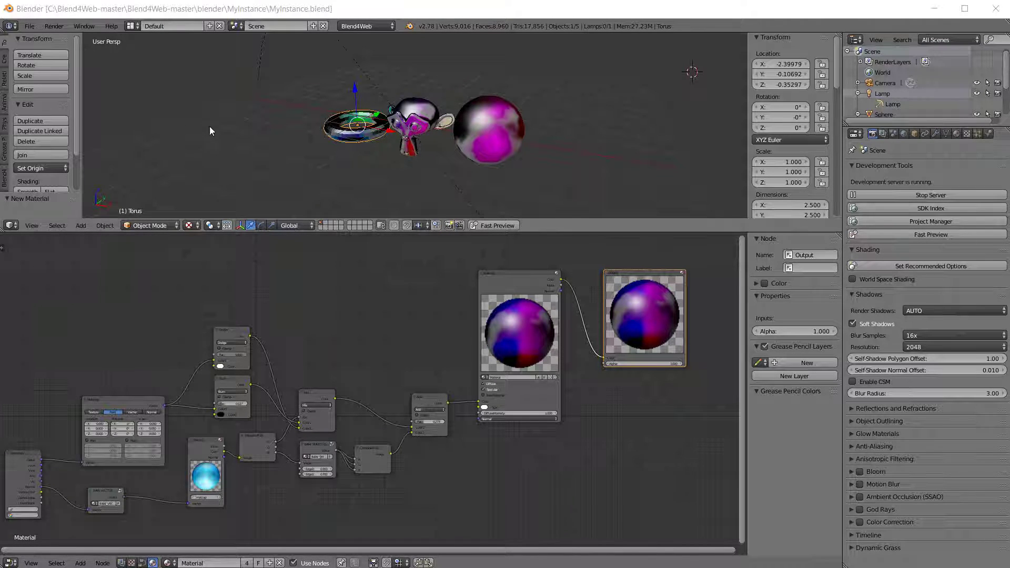
Switch to Blender and examine the Blend4Web add-on's details and preferences in the Import-Export category of the user preferences
click(31, 27)
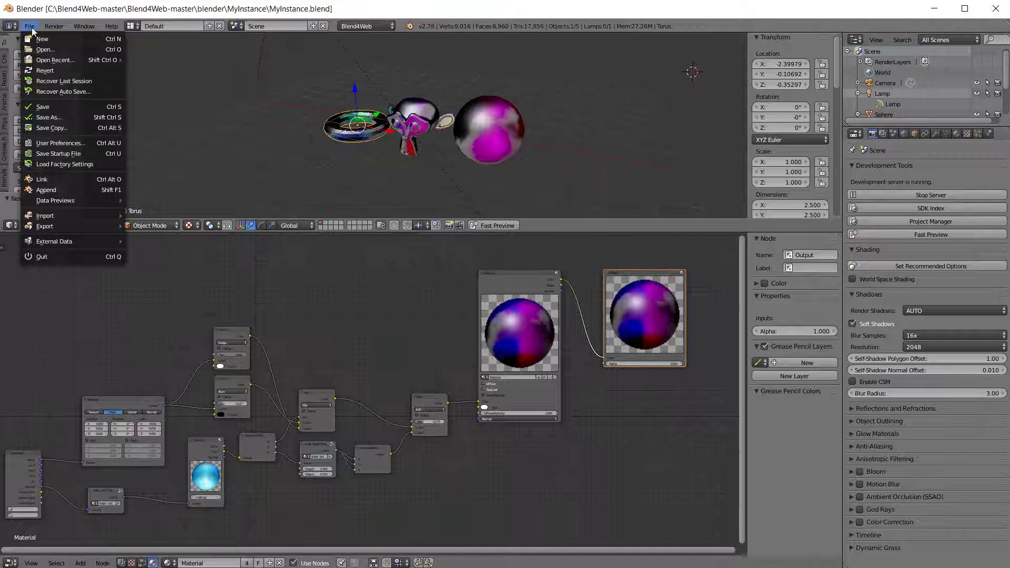
click(60, 146)
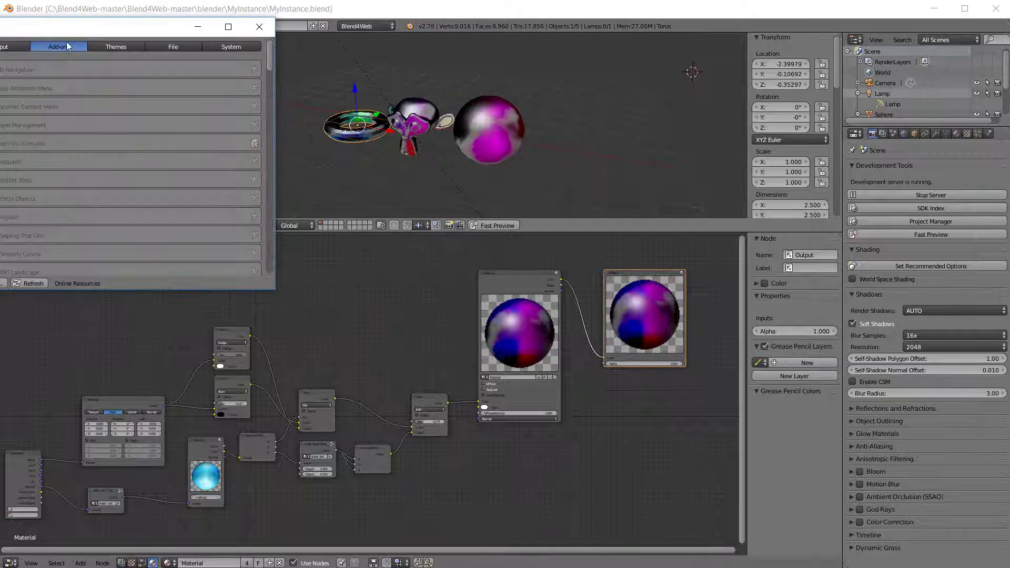
drag(326, 68, 343, 70)
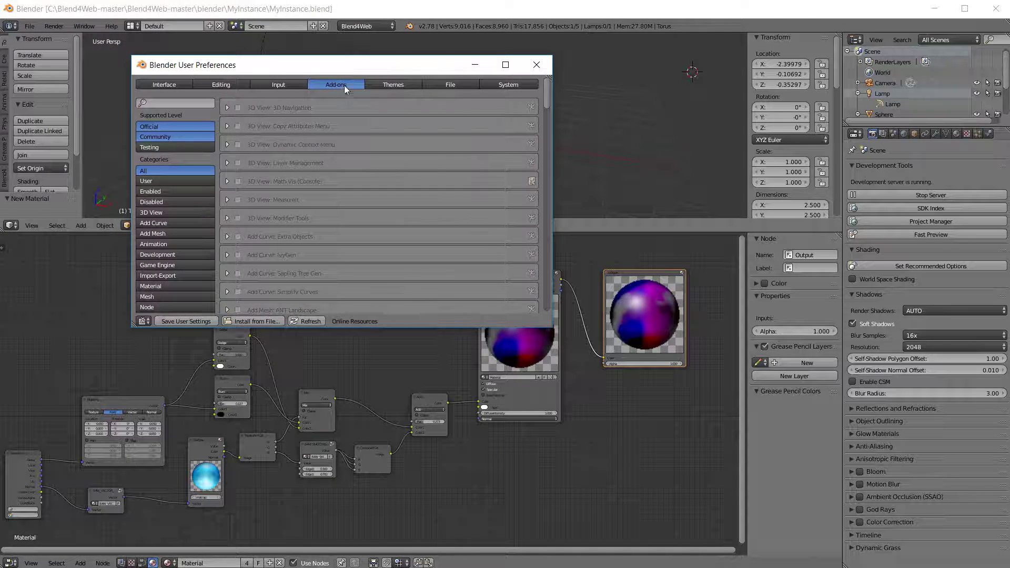
click(184, 275)
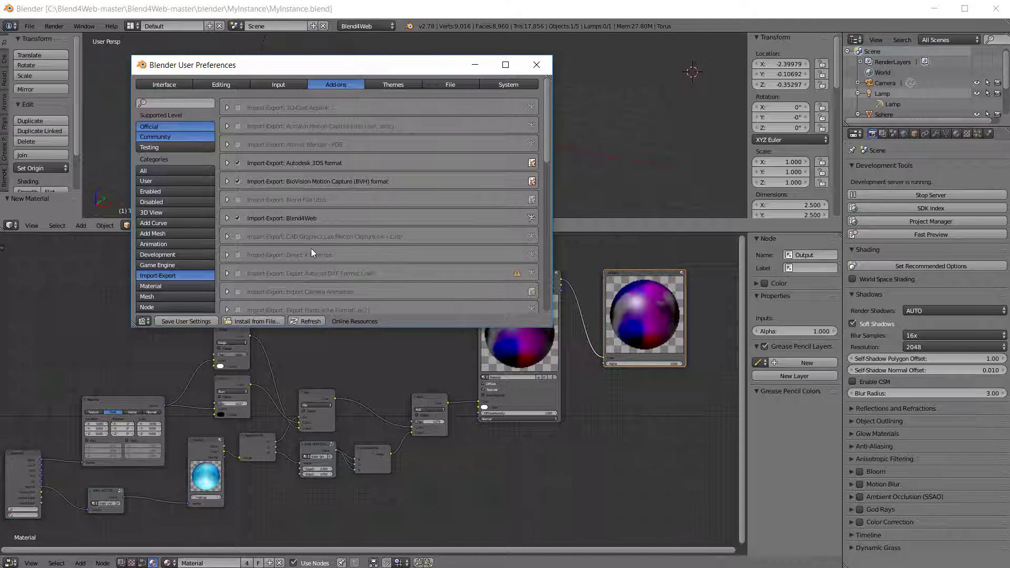
click(227, 218)
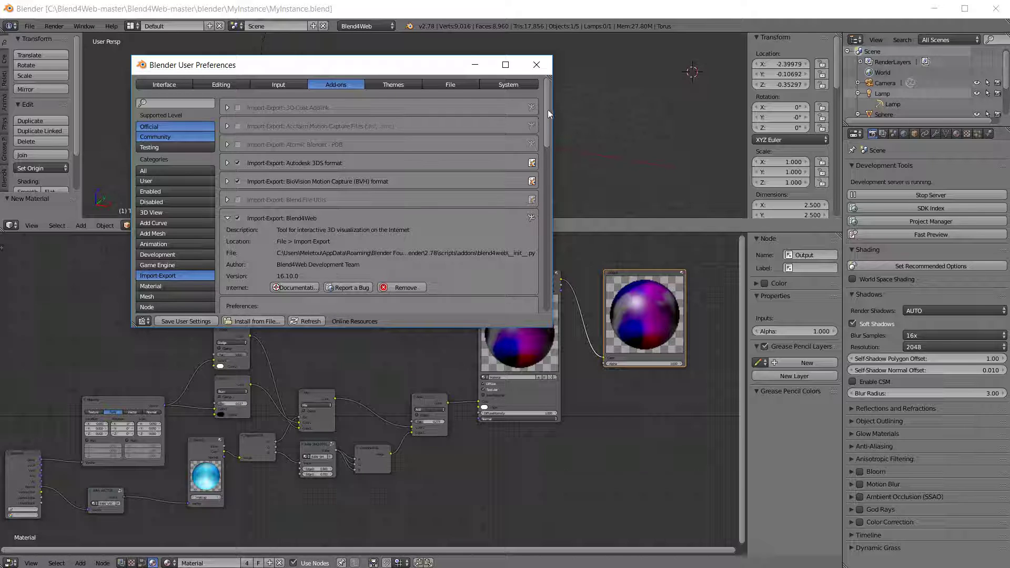
scroll(548, 109, down, 6)
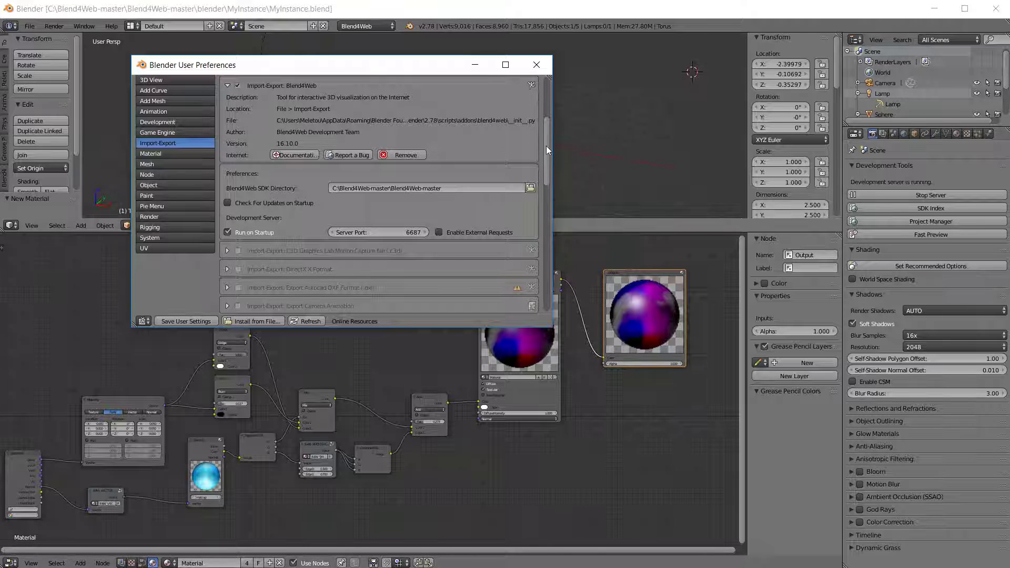
drag(546, 146, 558, 81)
click(450, 86)
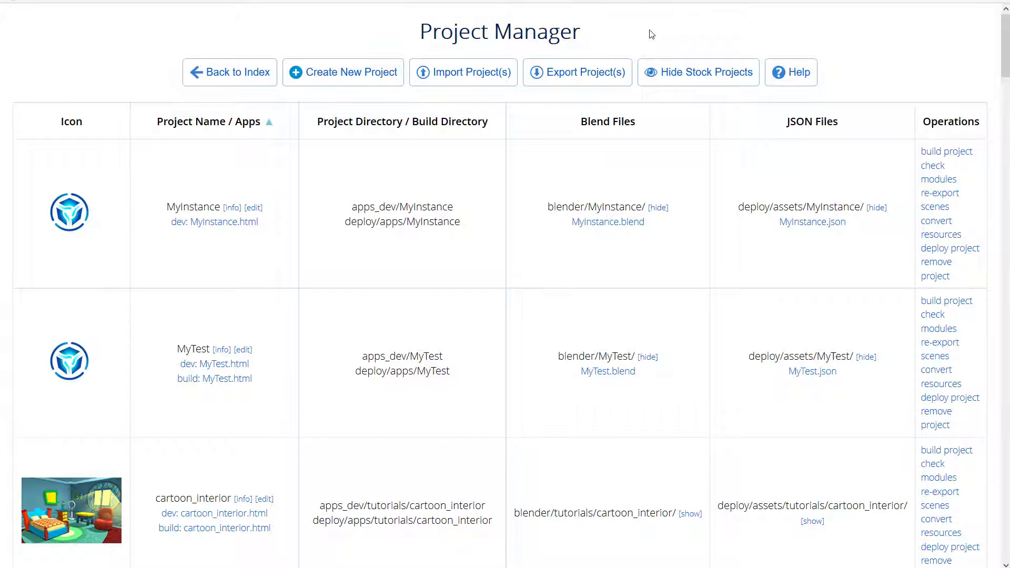
Launch the development version of code_snippets from the Project Manager and view its Instancing example from another angle
click(369, 79)
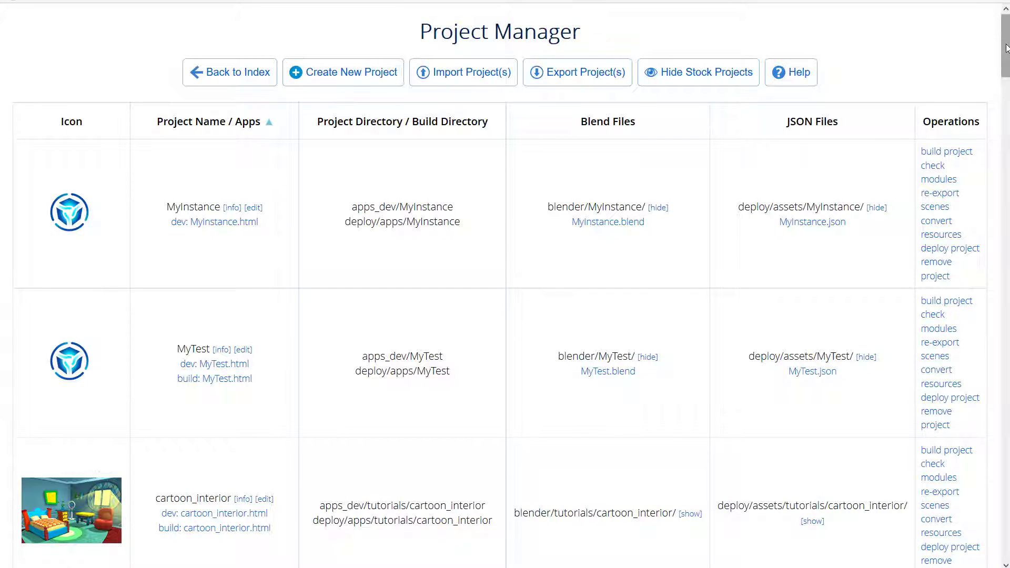
drag(1006, 48, 1007, 90)
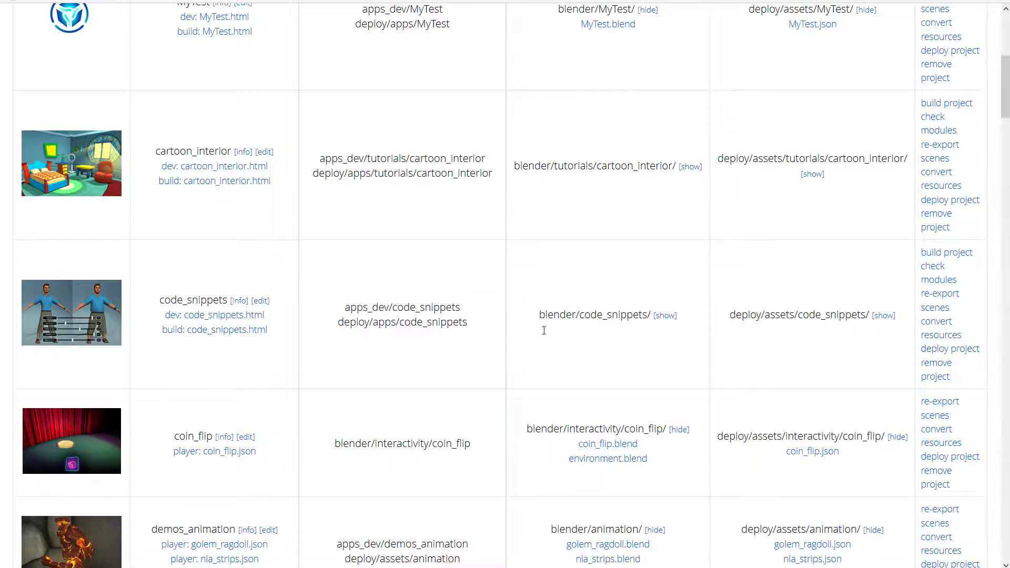
click(217, 318)
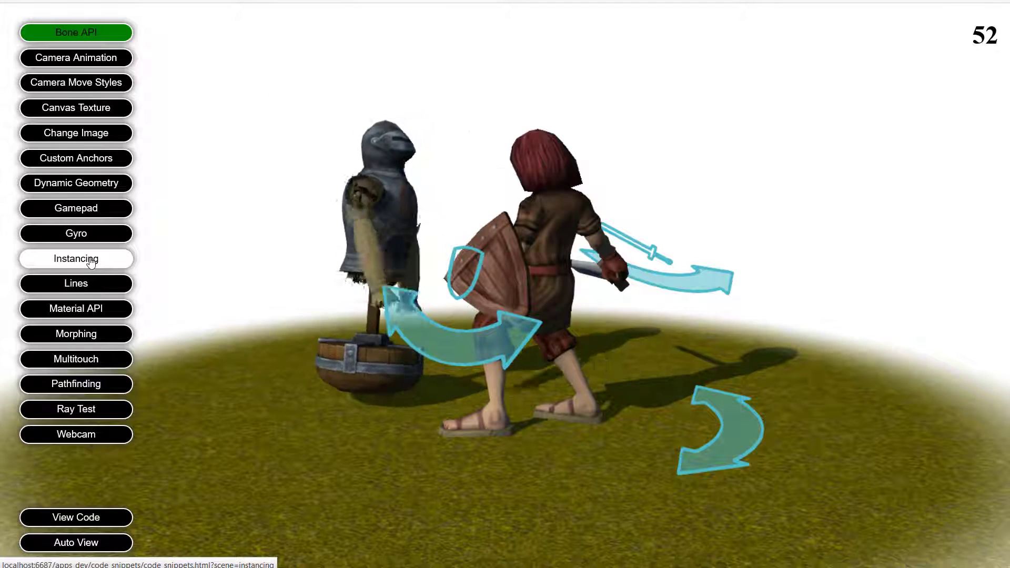
click(91, 262)
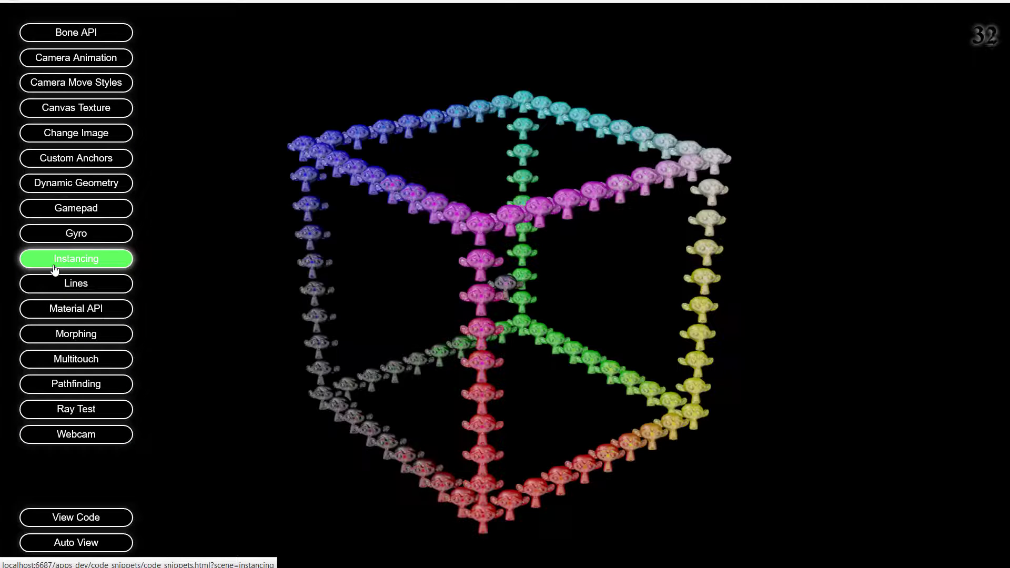
drag(395, 314, 840, 378)
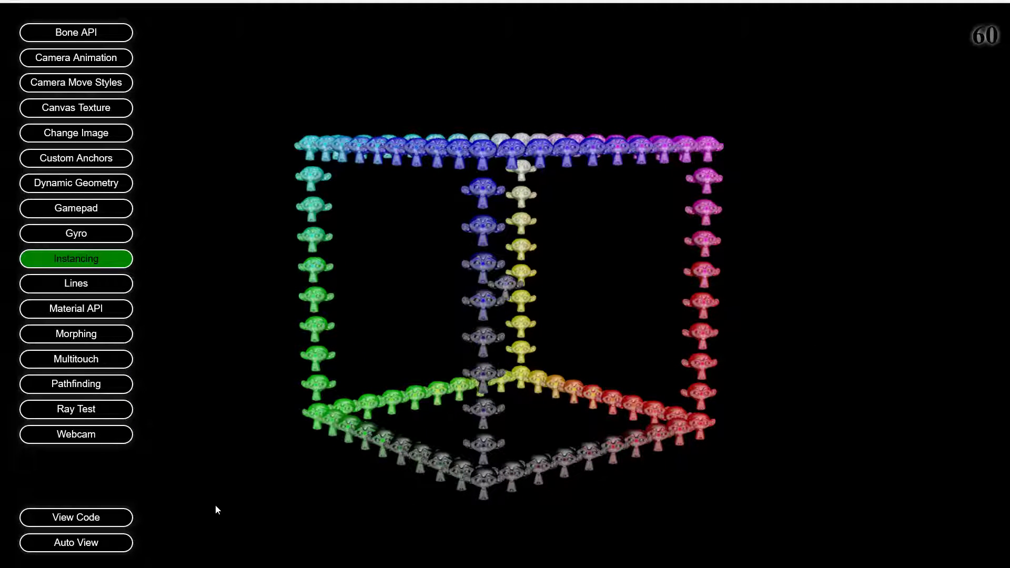
Examine the Instancing example's HTML and JavaScript code to the end and close the code view
click(112, 523)
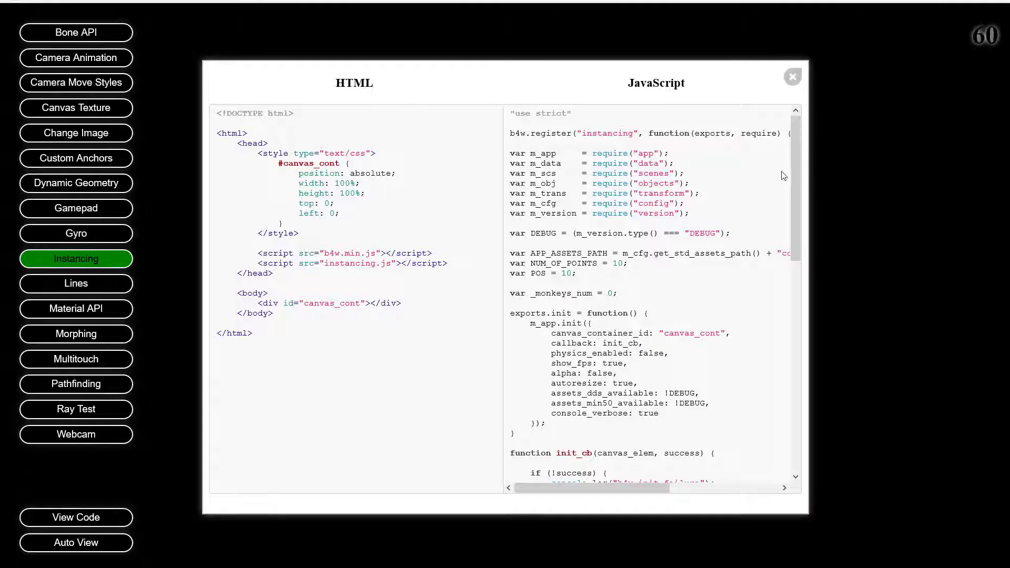
drag(795, 152, 789, 376)
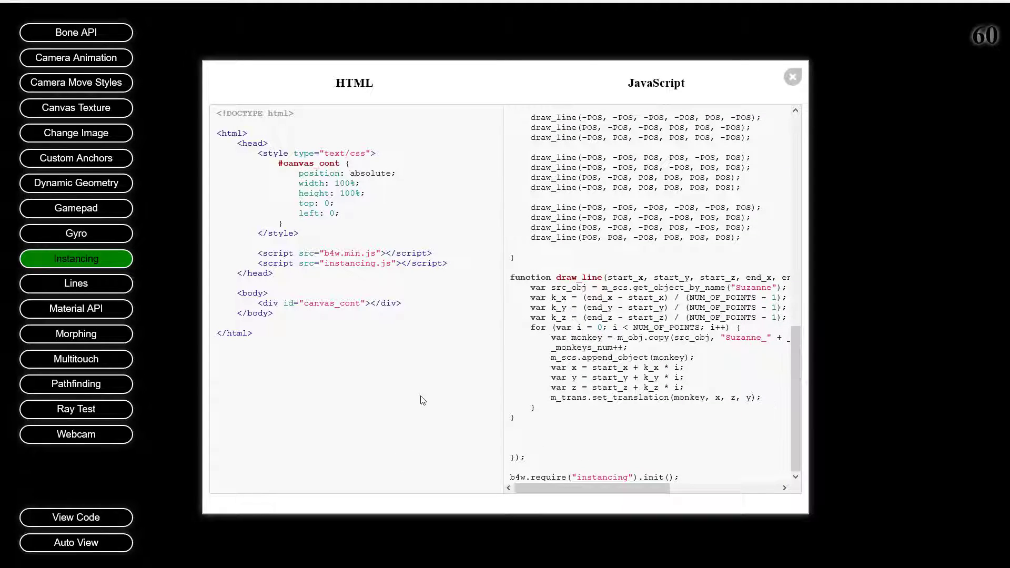
click(793, 77)
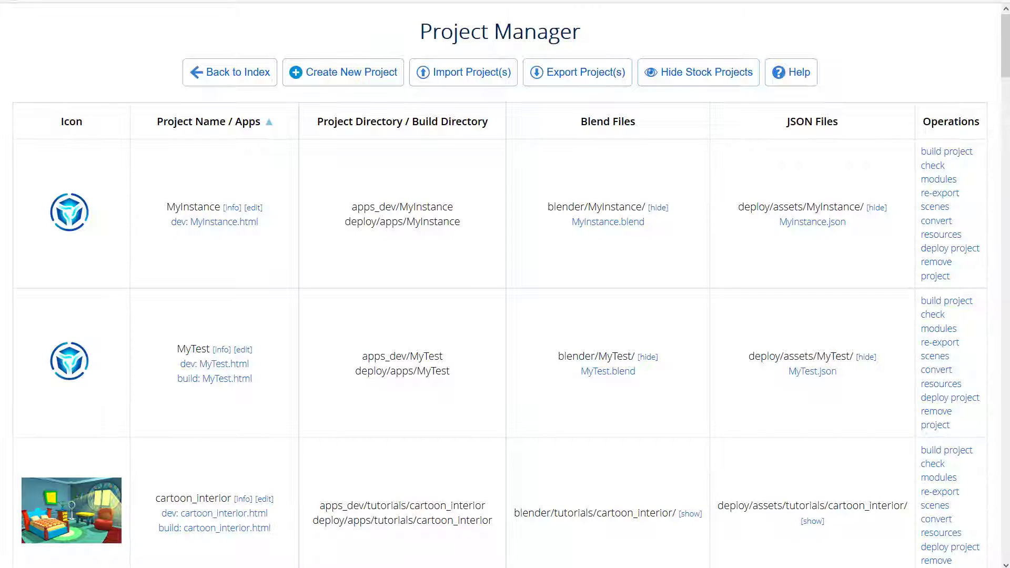
Look over the form for creating a new project and return to the project list
click(356, 76)
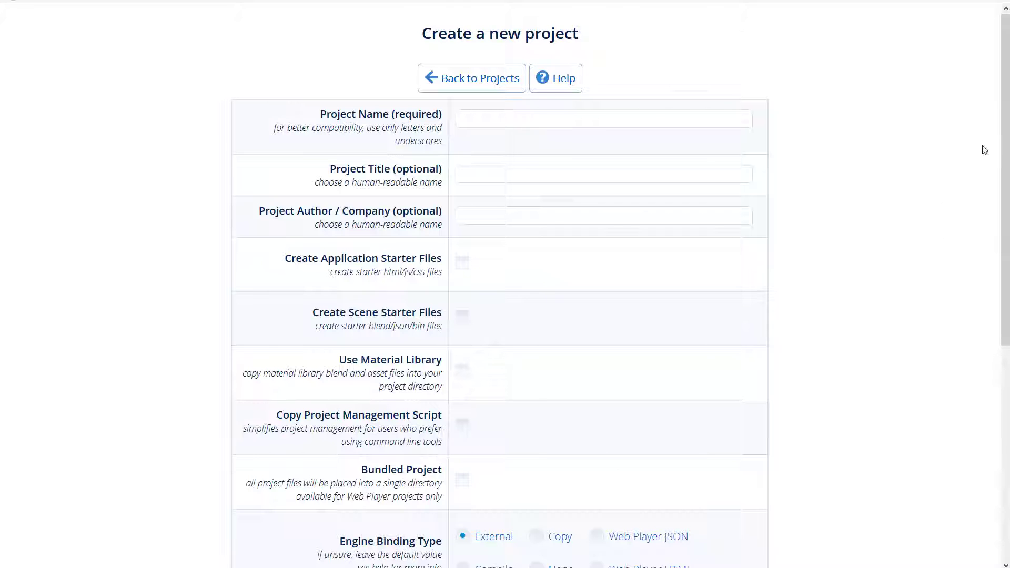
mouse_move(1005, 115)
mouse_down()
mouse_move(1002, 273)
mouse_move(1001, 114)
mouse_up()
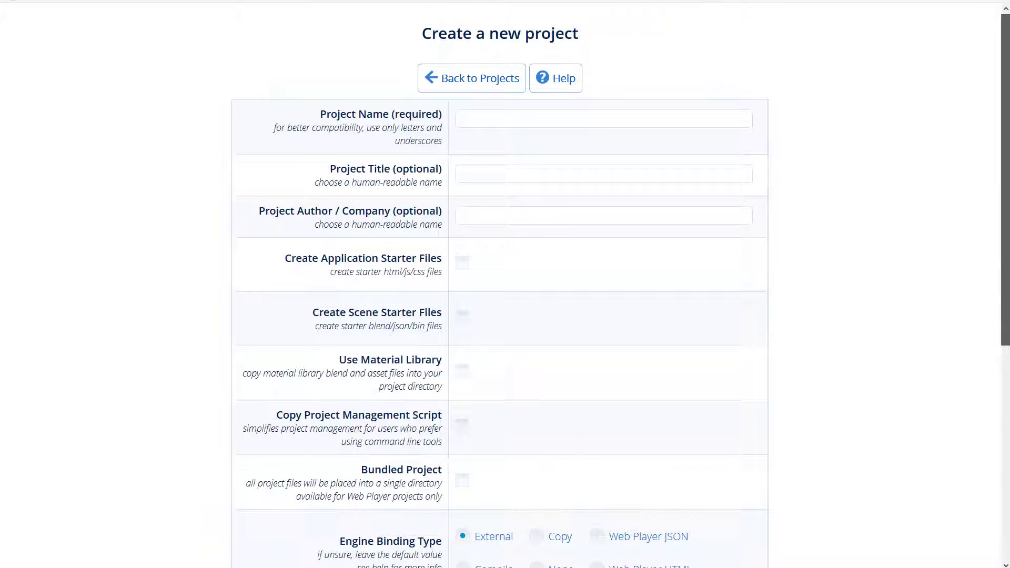
click(475, 82)
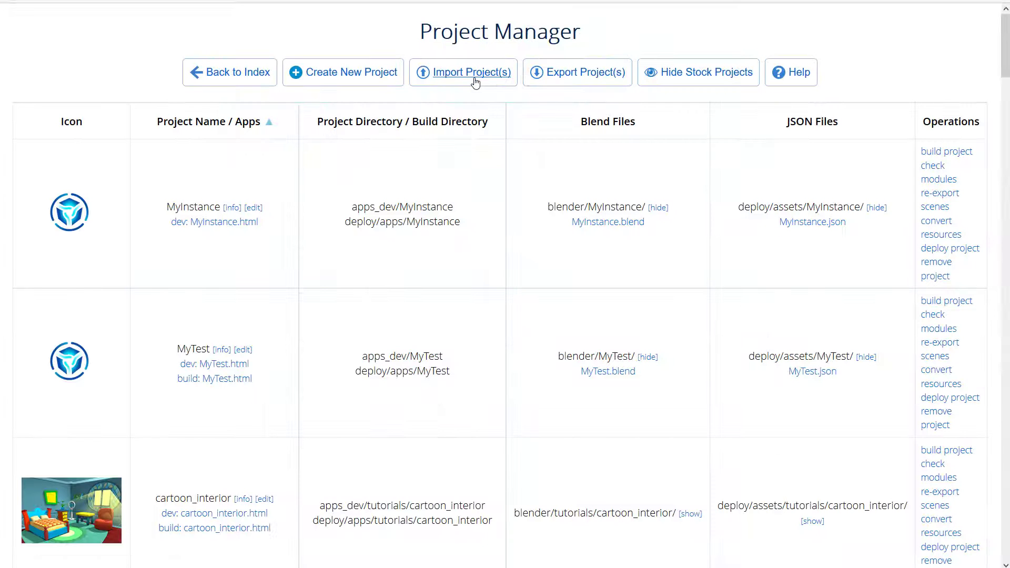
Review the MyInstance project's full info page and return to the project list
click(232, 208)
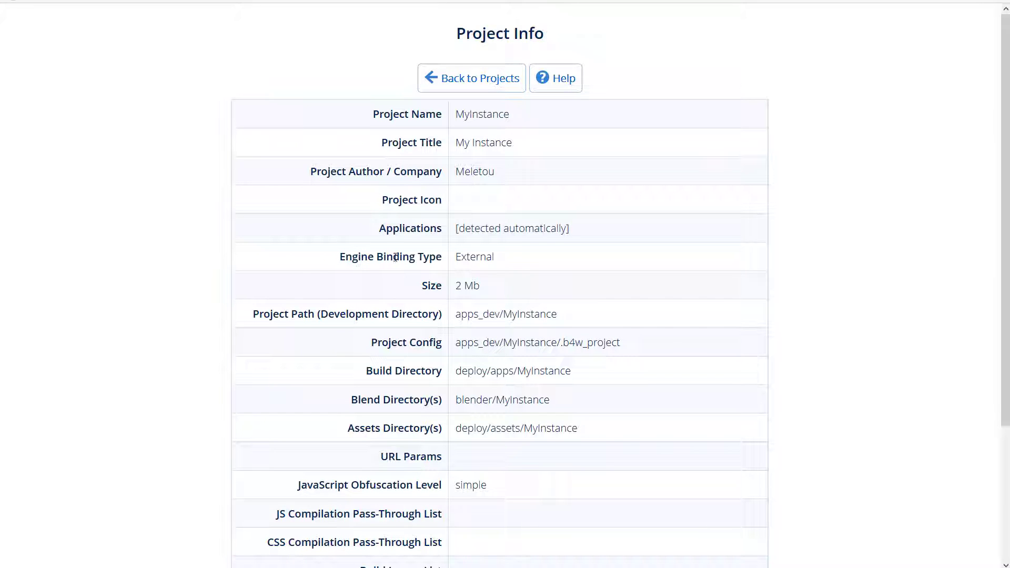
scroll(918, 236, down, 3)
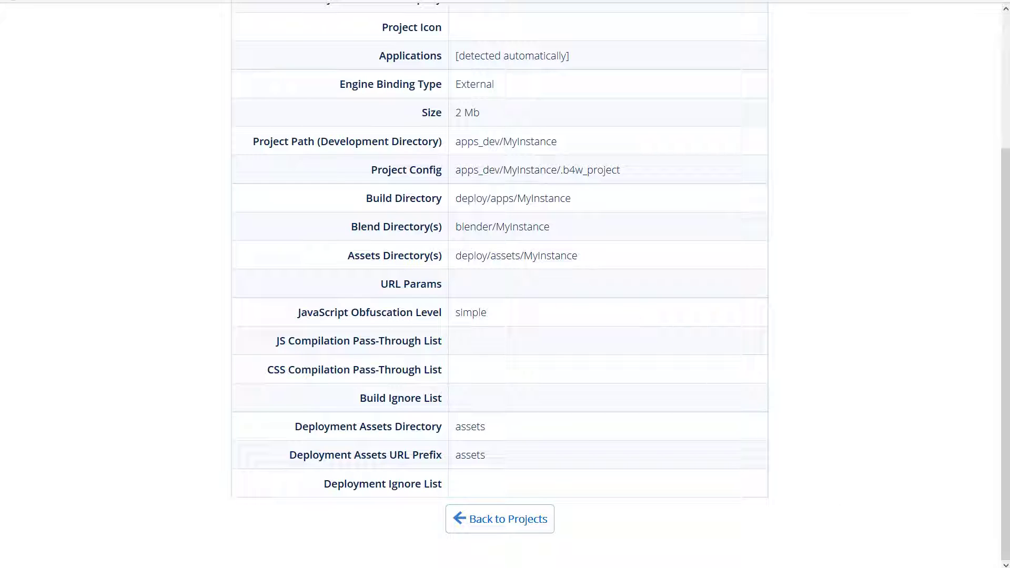
click(500, 519)
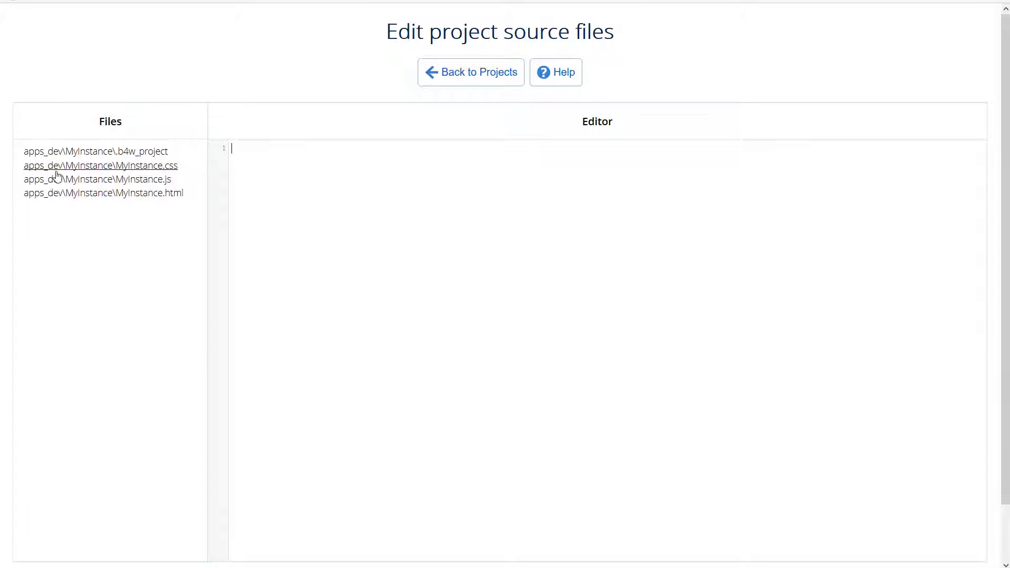
Examine MyInstance's .b4w_project configuration and read MyInstance.html down to its closing tags in the source editor
click(127, 153)
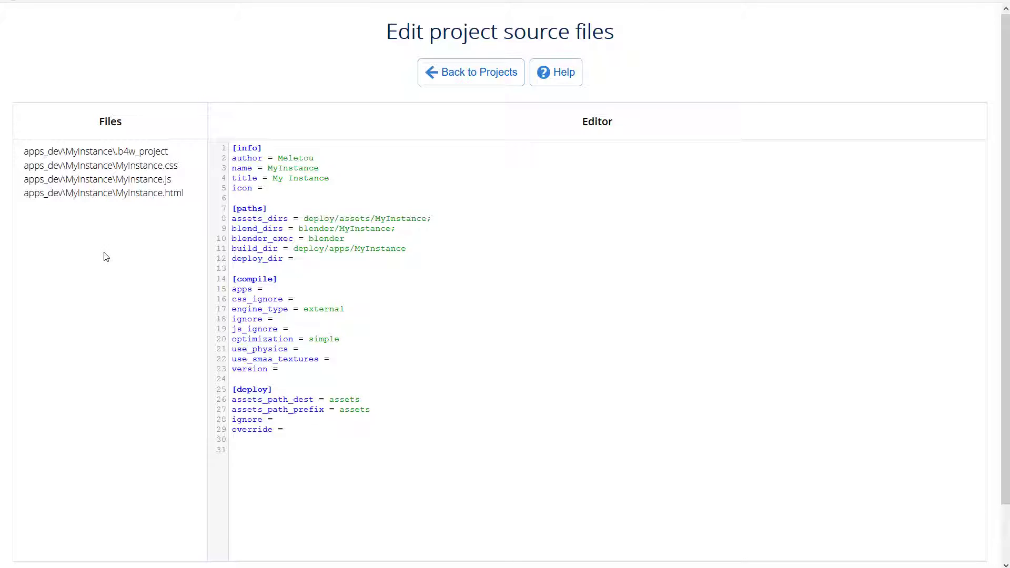
click(108, 194)
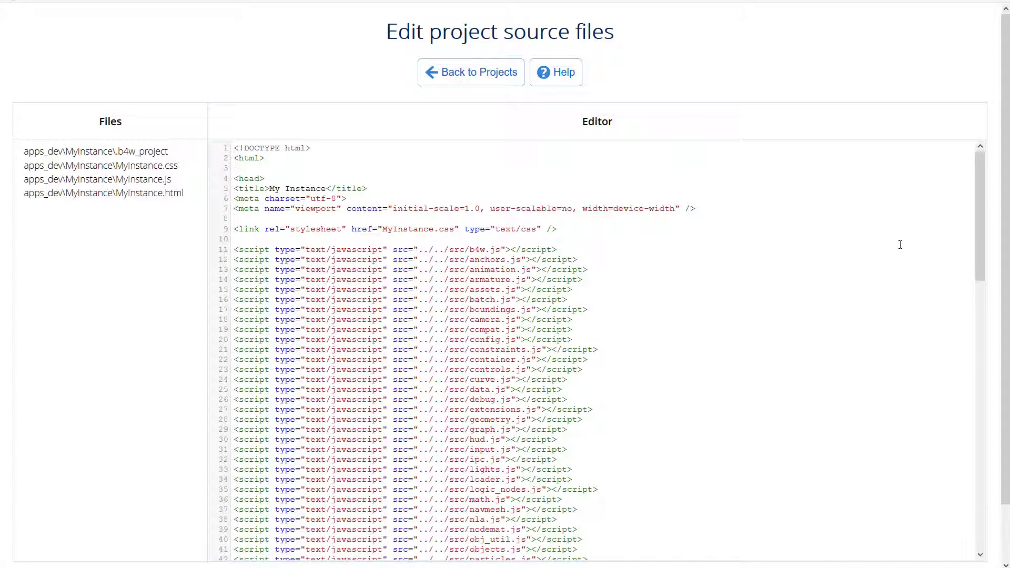
drag(982, 195, 814, 236)
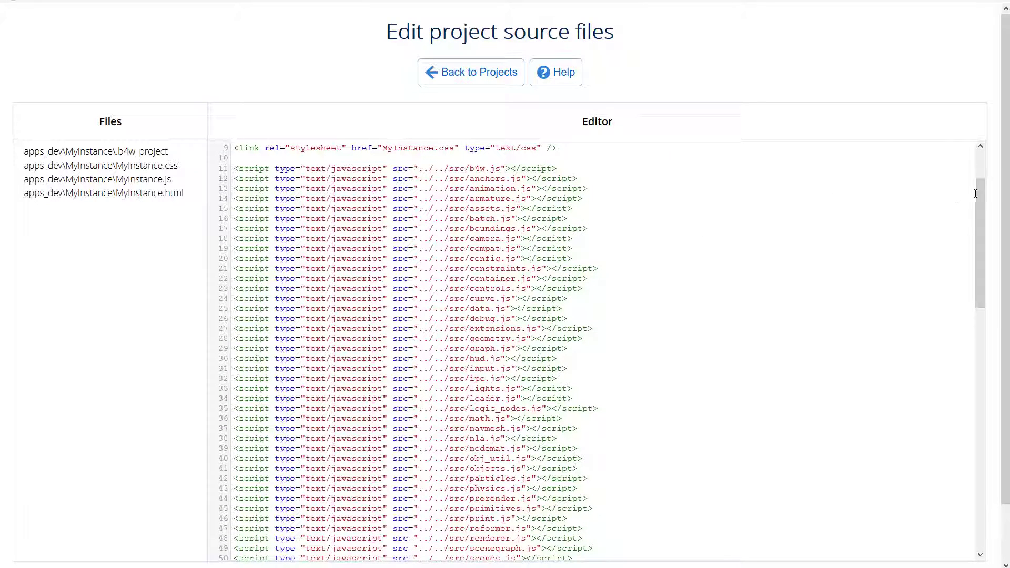
drag(978, 191, 957, 468)
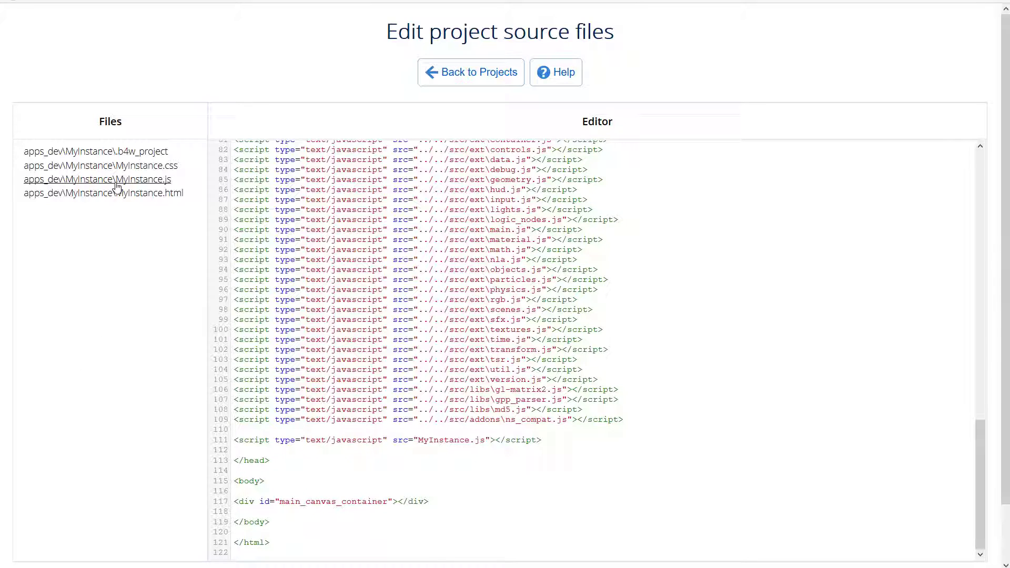
Examine the MyInstance.js and MyInstance.css source files and return to the project list
click(148, 181)
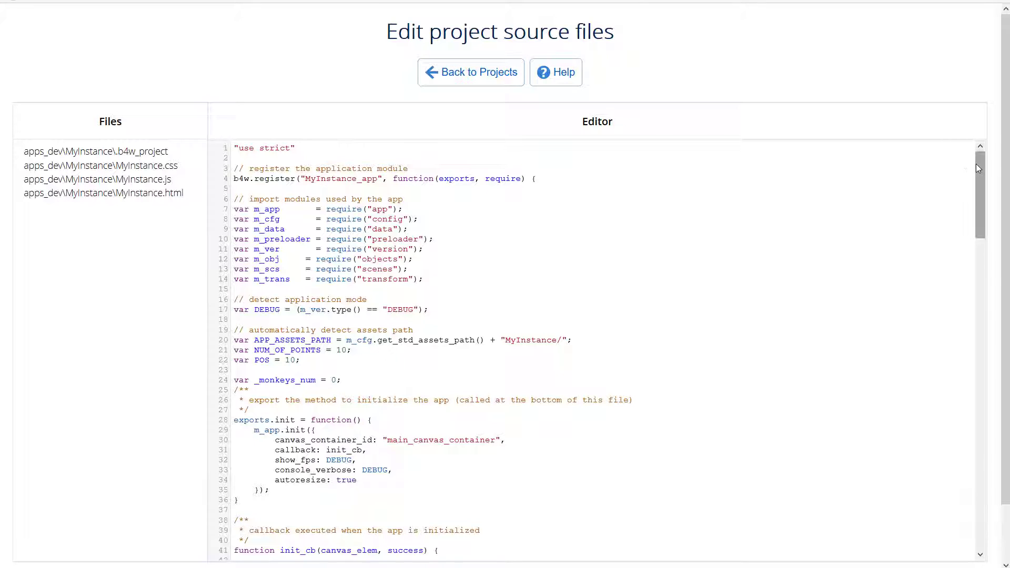
drag(981, 163, 965, 144)
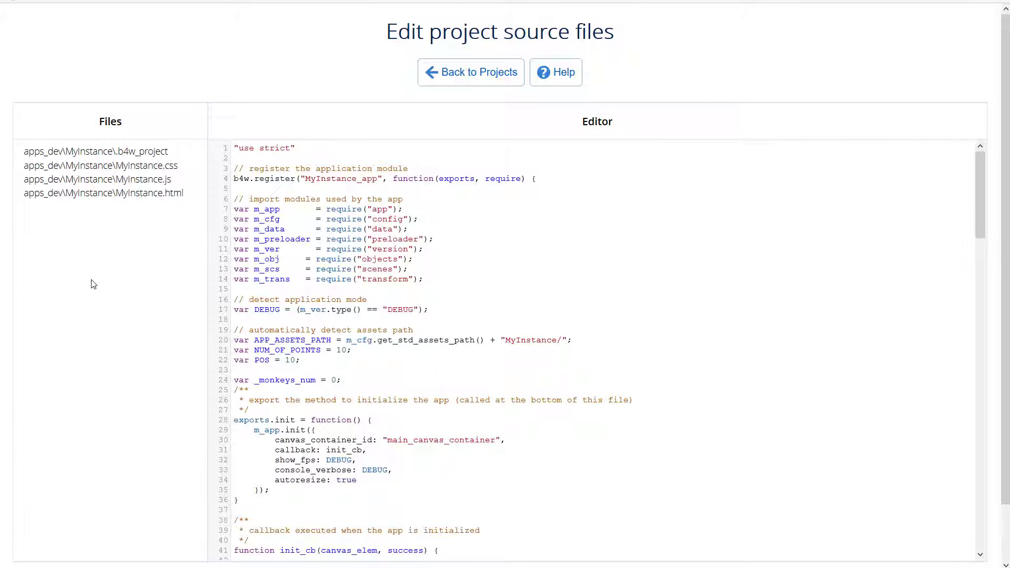
click(118, 167)
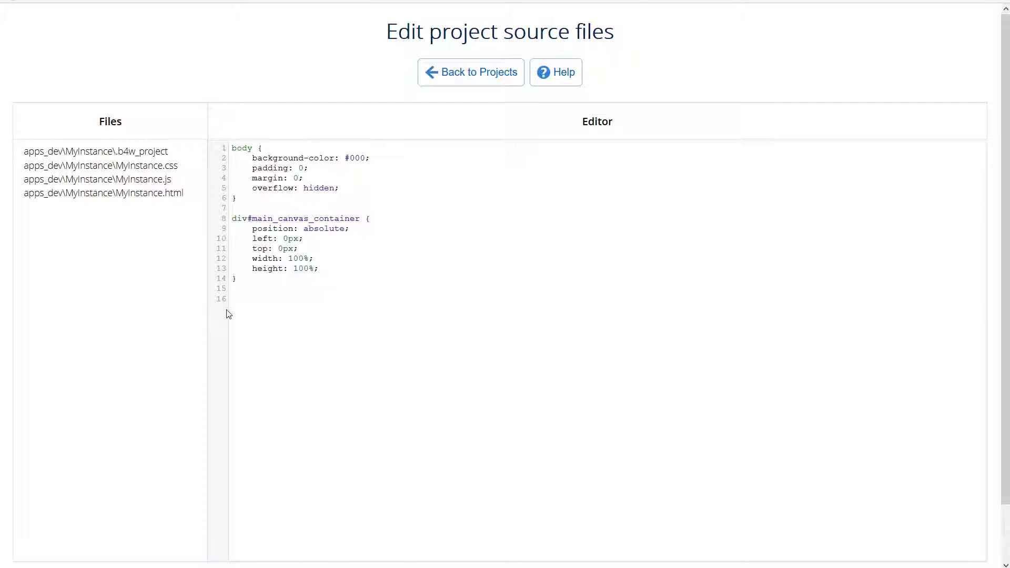
key(alt+Left)
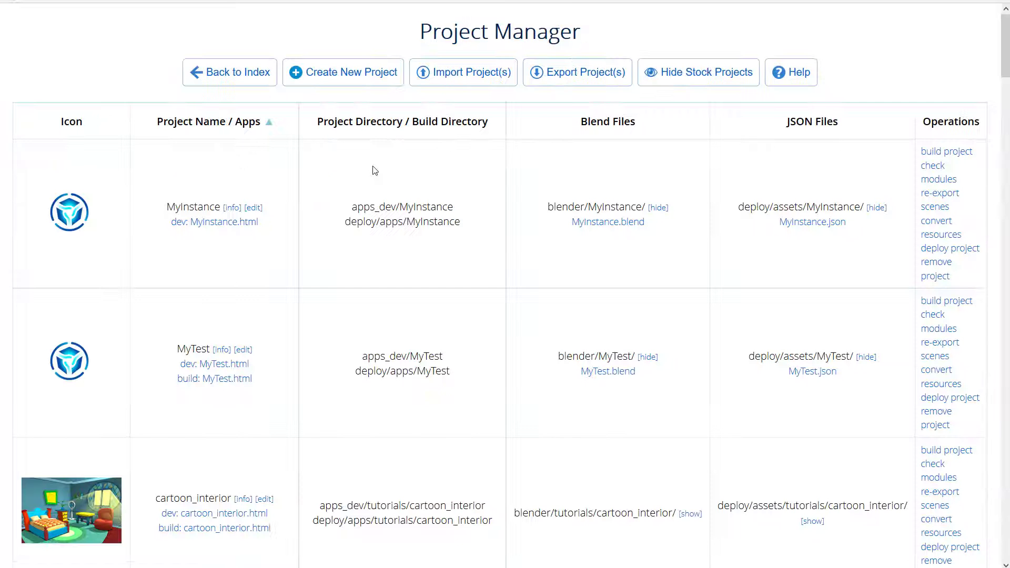
Start a new project and enter MyFirstProjet as its name and Projet as its title
click(350, 79)
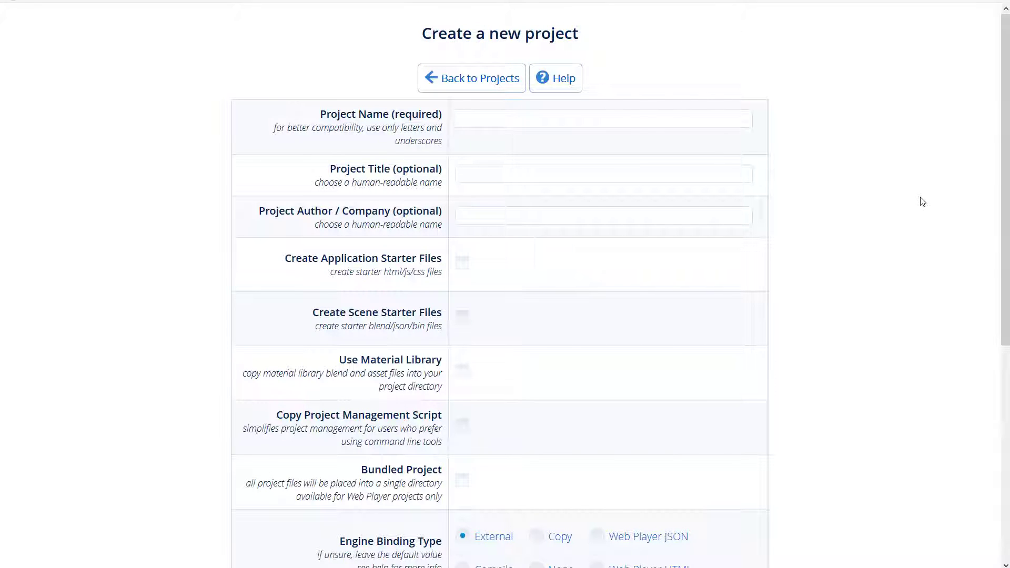
text(MyFirstProjet)
click(495, 176)
text(Pro)
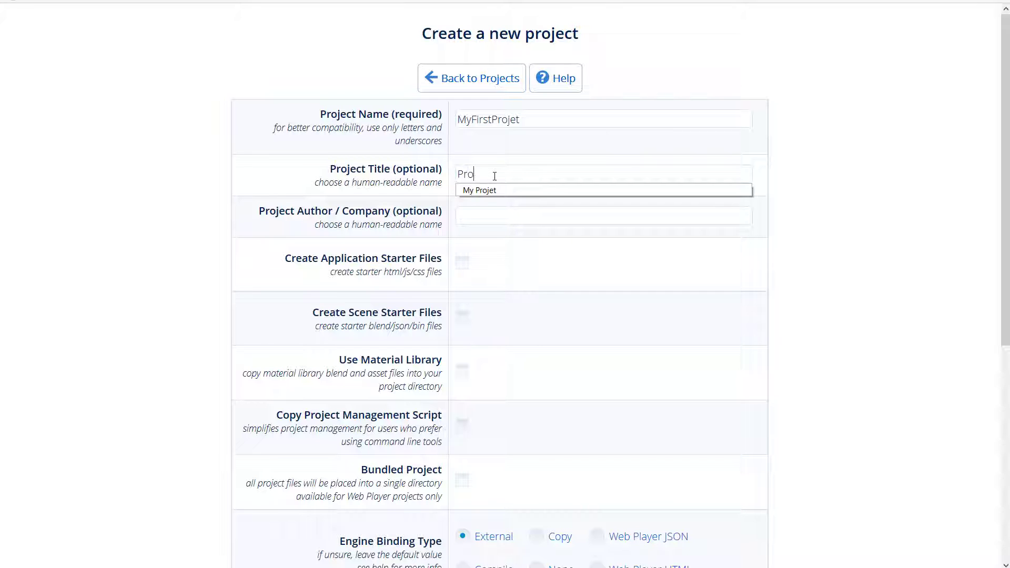
text(jet)
key(Down)
click(810, 152)
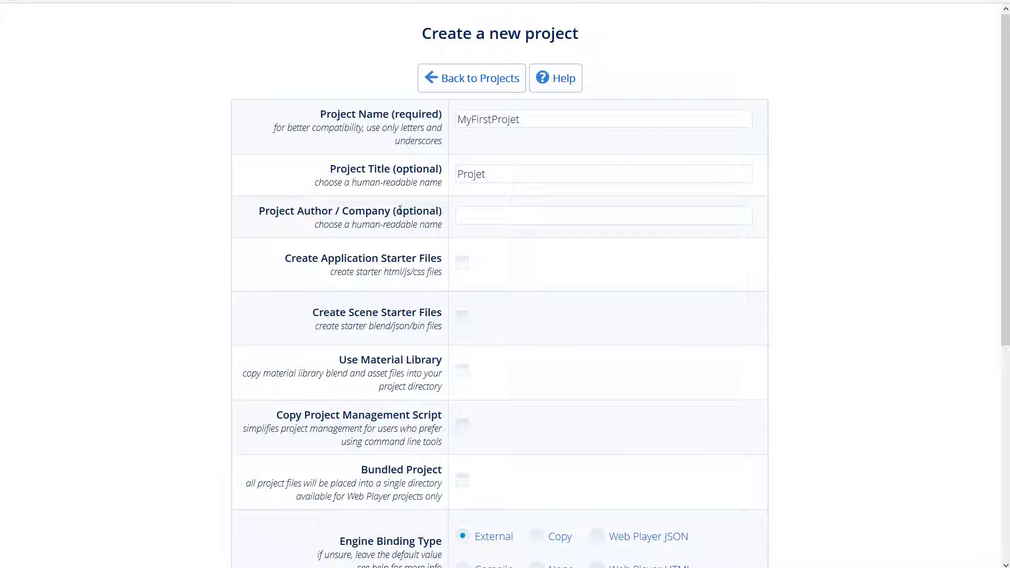
Fill in the project's author name and enable creation of the application and scene starter files
click(493, 218)
text(Meleto)
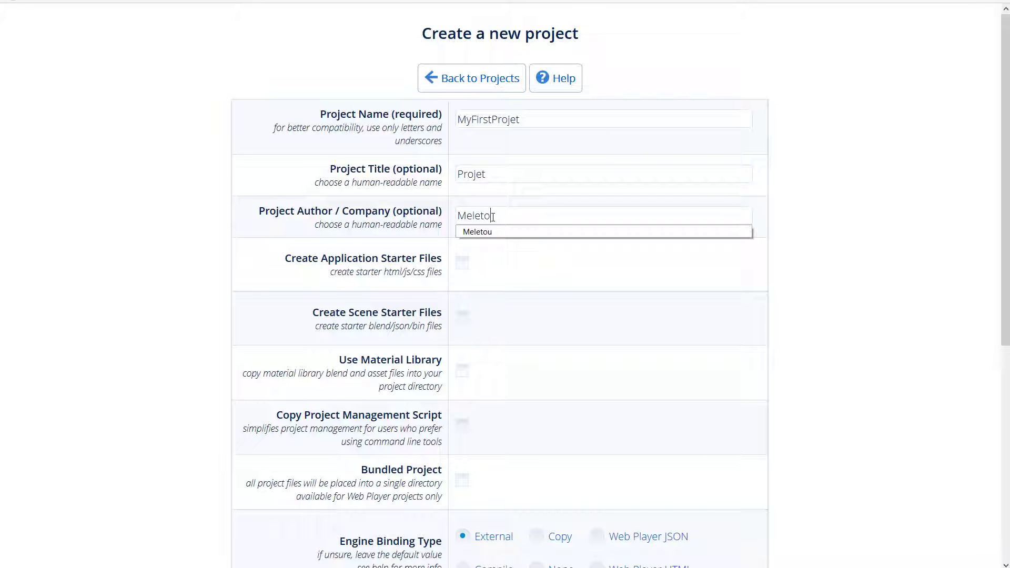
text(u)
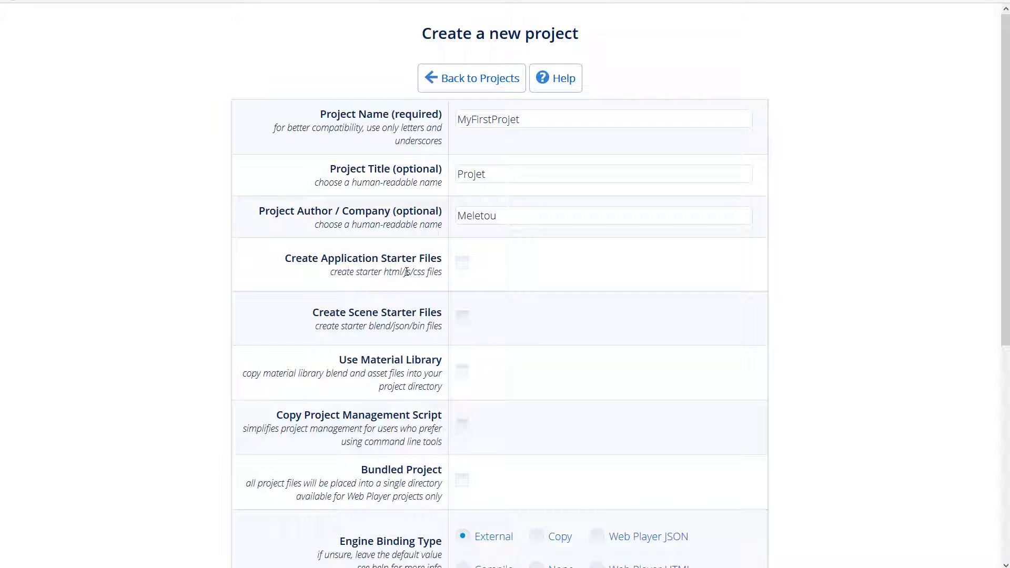
click(464, 269)
scroll(842, 290, down, 3)
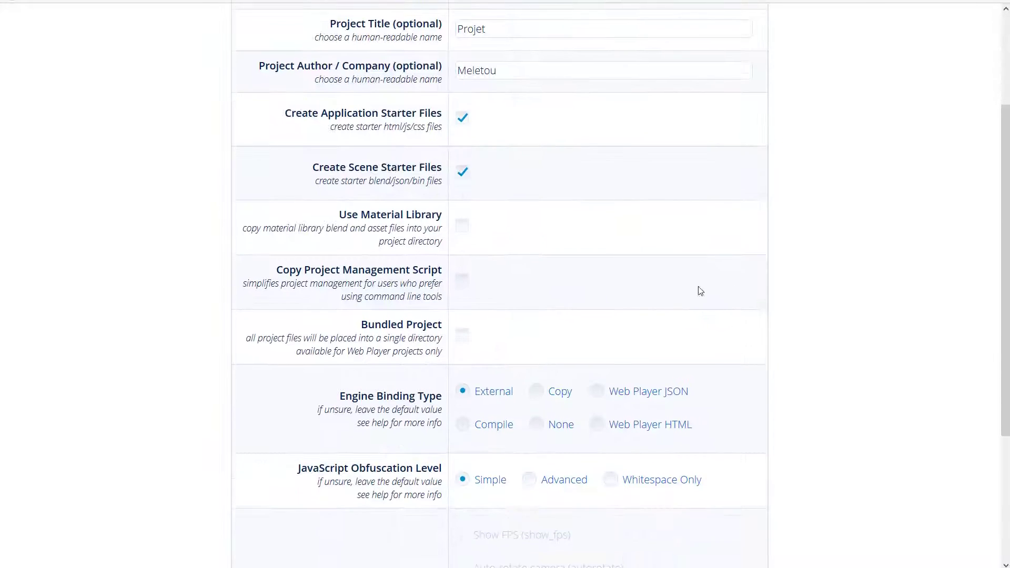
Enable copying the project management script, create the project with External engine binding and Simple obfuscation, and return to the project list
click(468, 280)
scroll(901, 357, down, 4)
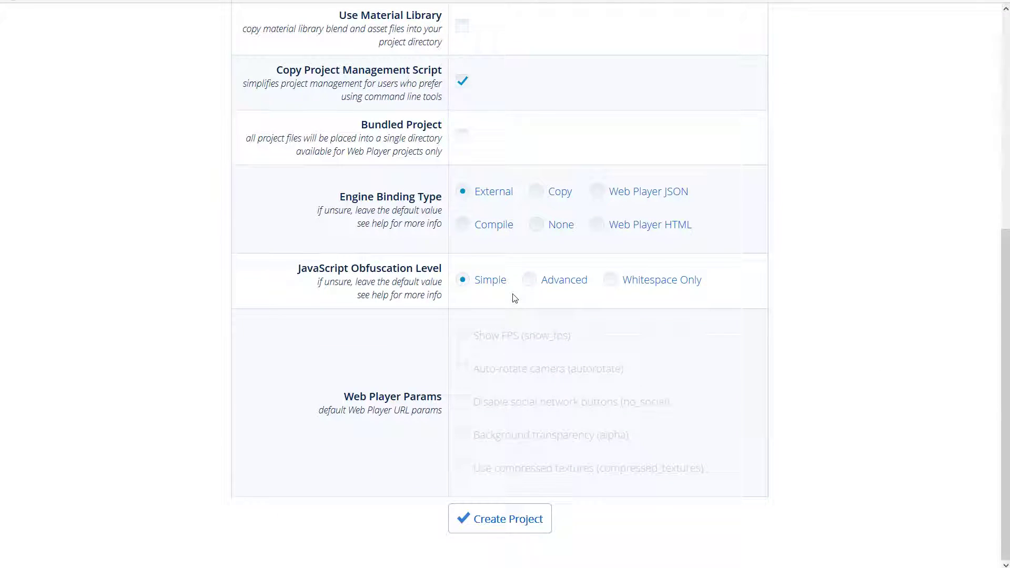
click(525, 523)
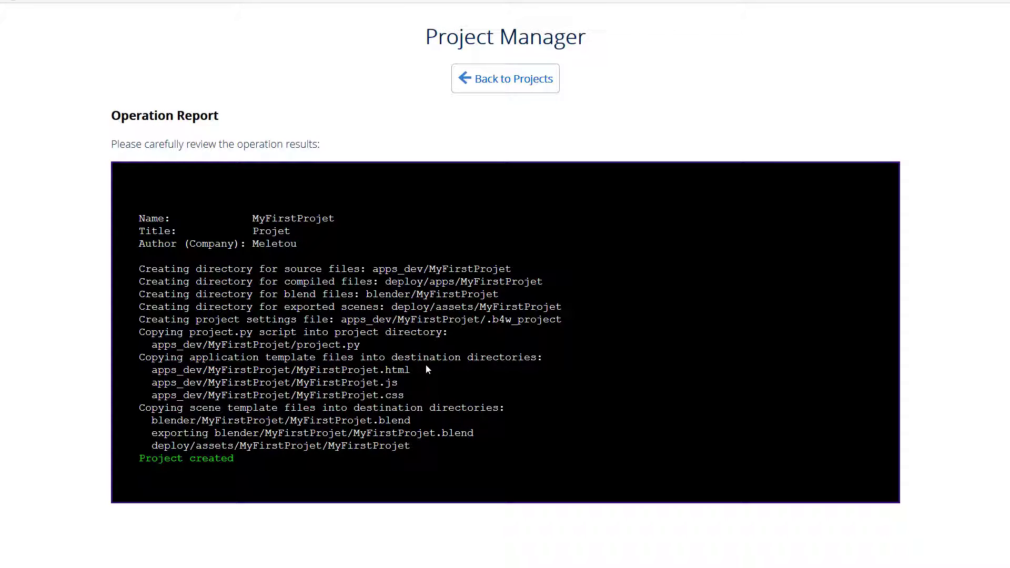
click(505, 82)
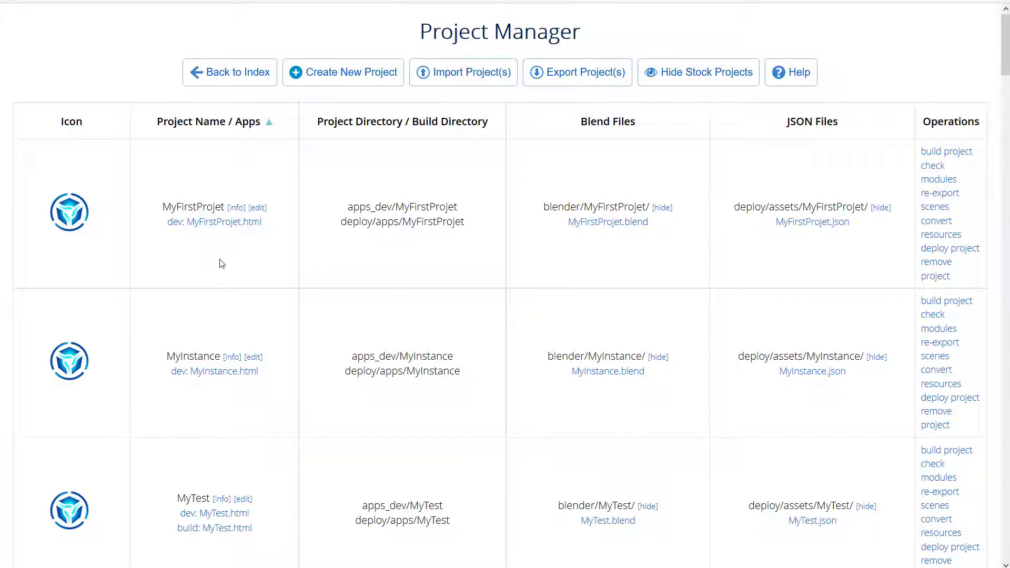
Review MyFirstProjet's full info page and return to the project list
click(236, 208)
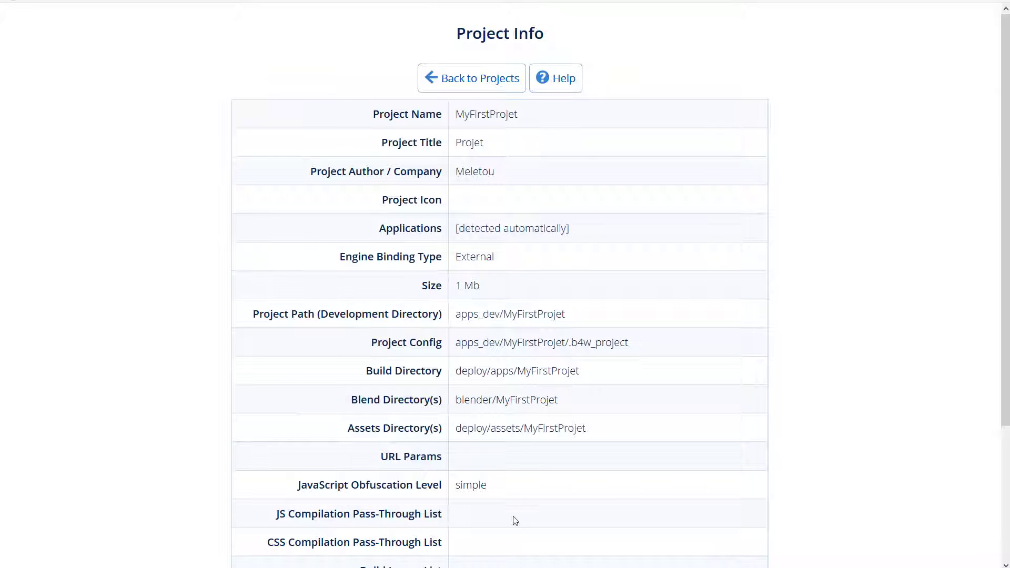
scroll(870, 242, down, 3)
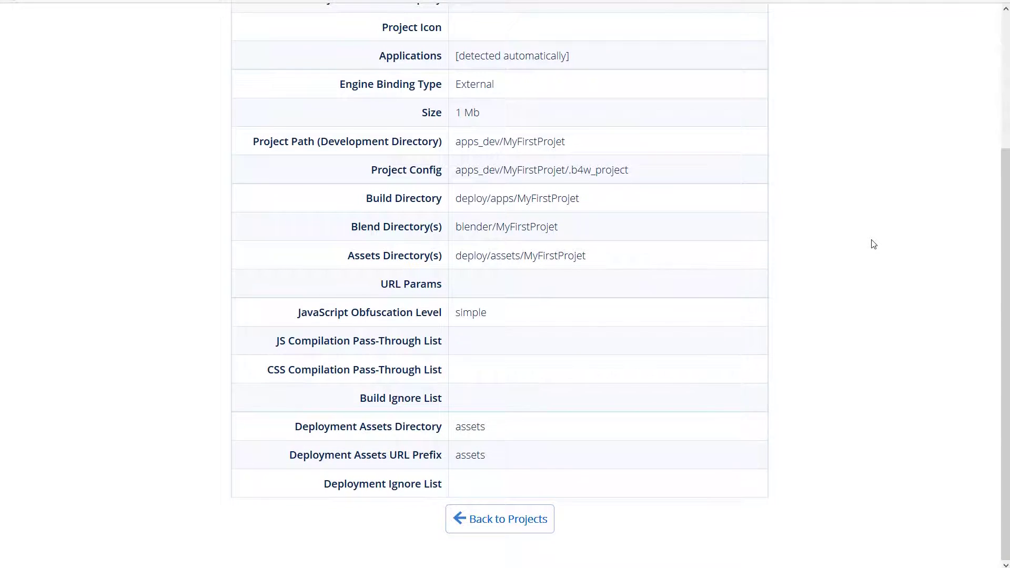
scroll(870, 243, up, 3)
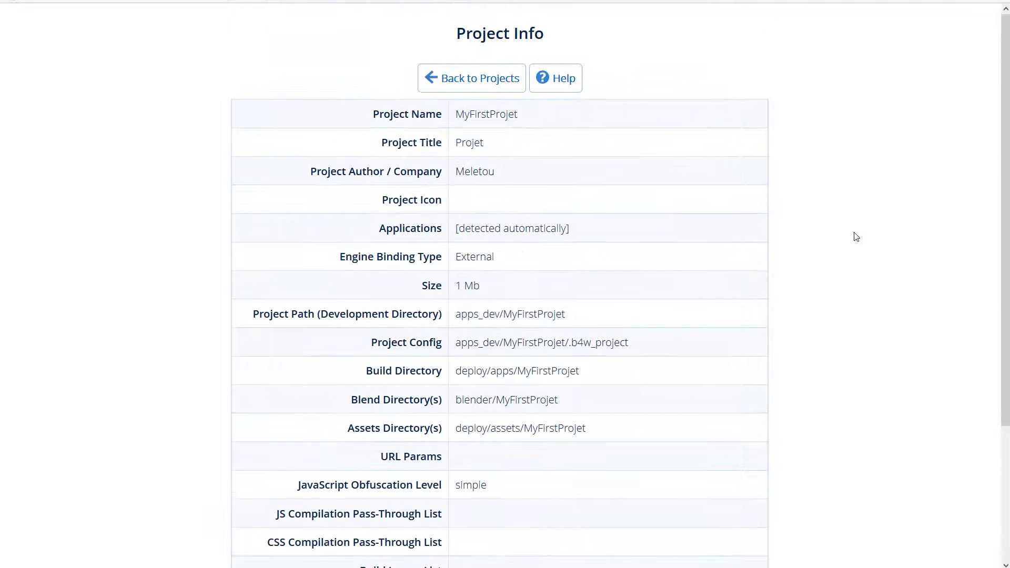
click(497, 84)
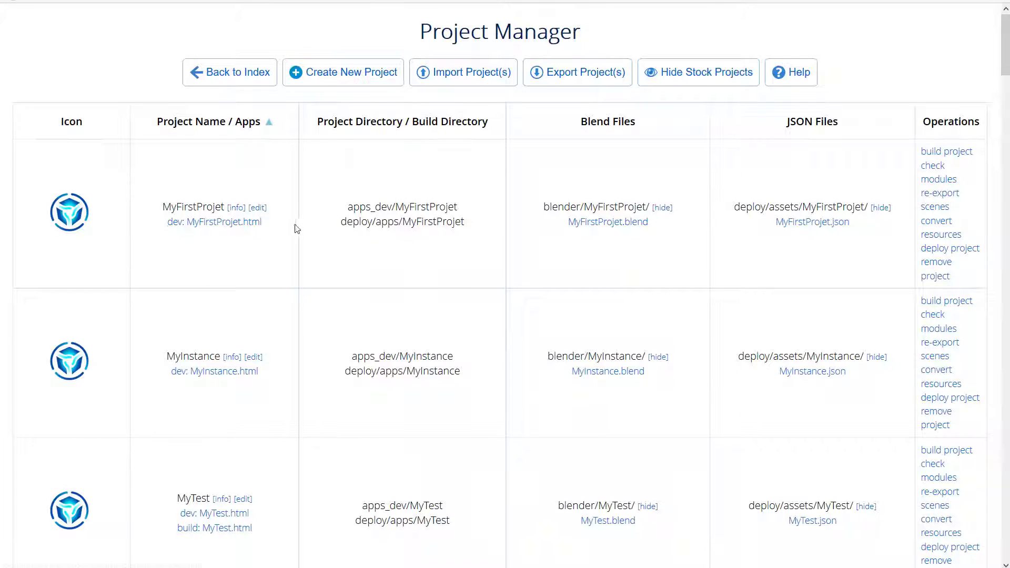
Examine MyFirstProjet's .b4w_project, CSS, JS and HTML source files and return to the project list
click(258, 208)
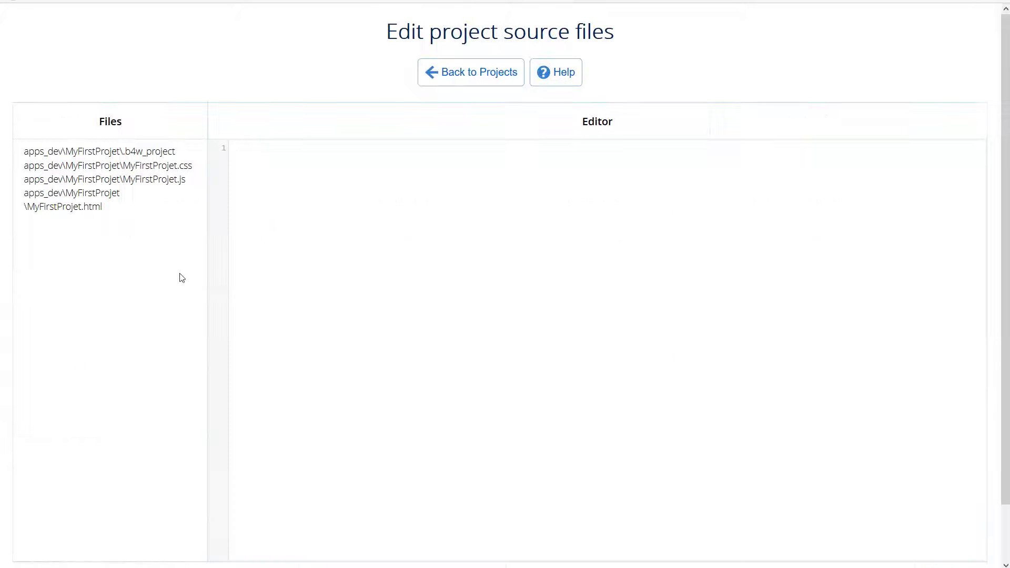
click(133, 153)
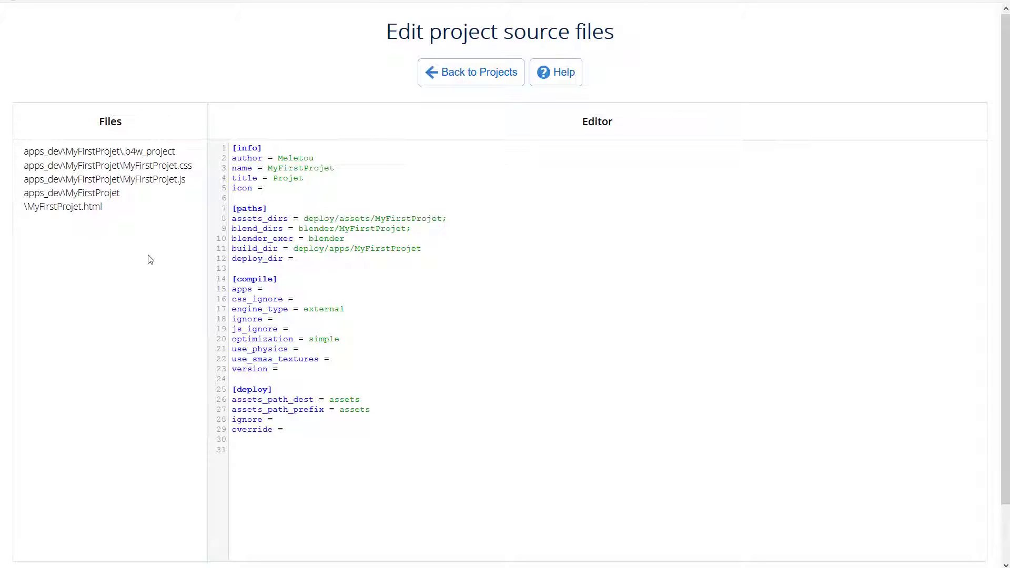
click(151, 167)
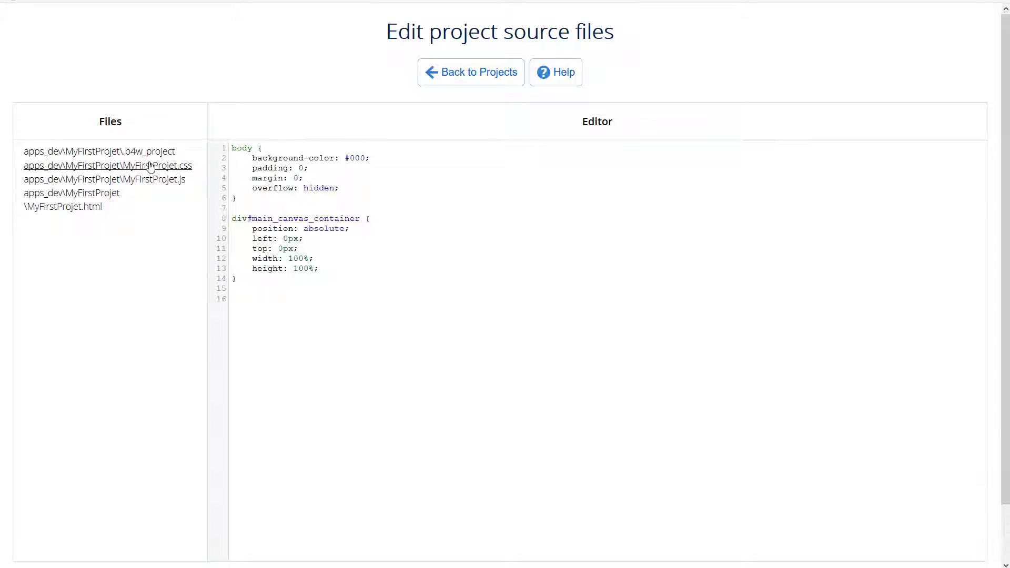
click(151, 180)
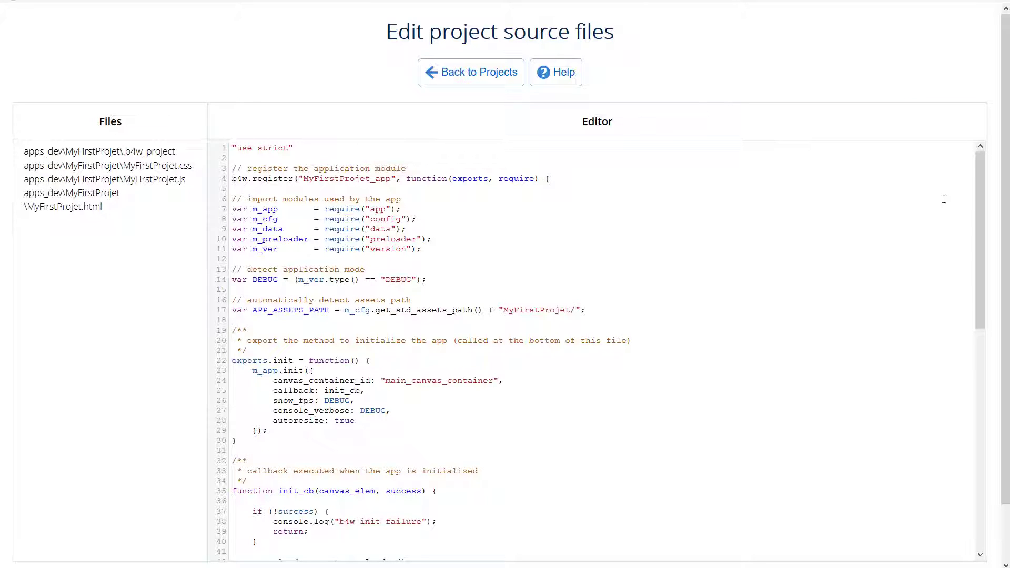
drag(981, 175, 958, 422)
click(95, 197)
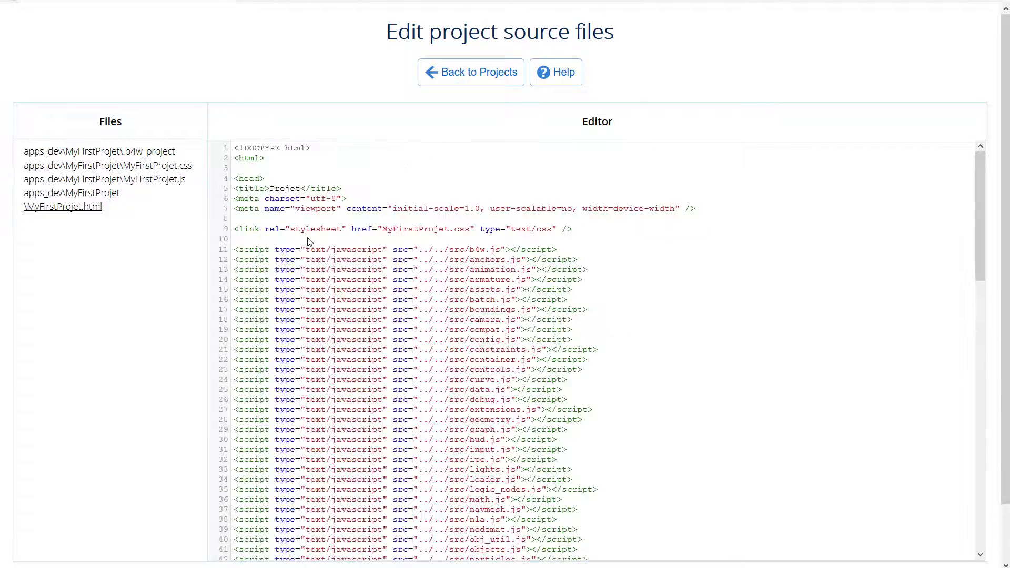
drag(978, 235, 974, 548)
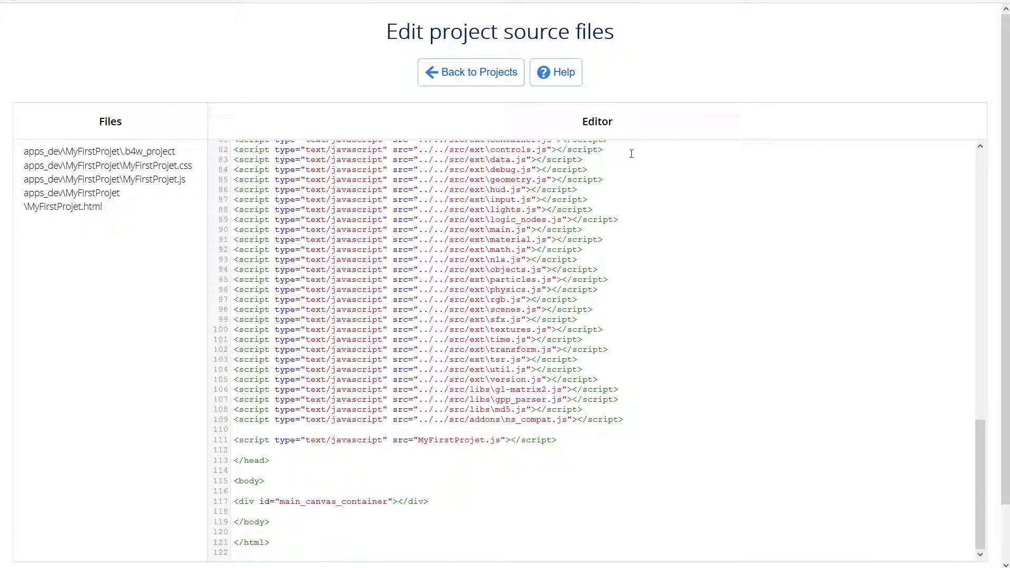
click(482, 73)
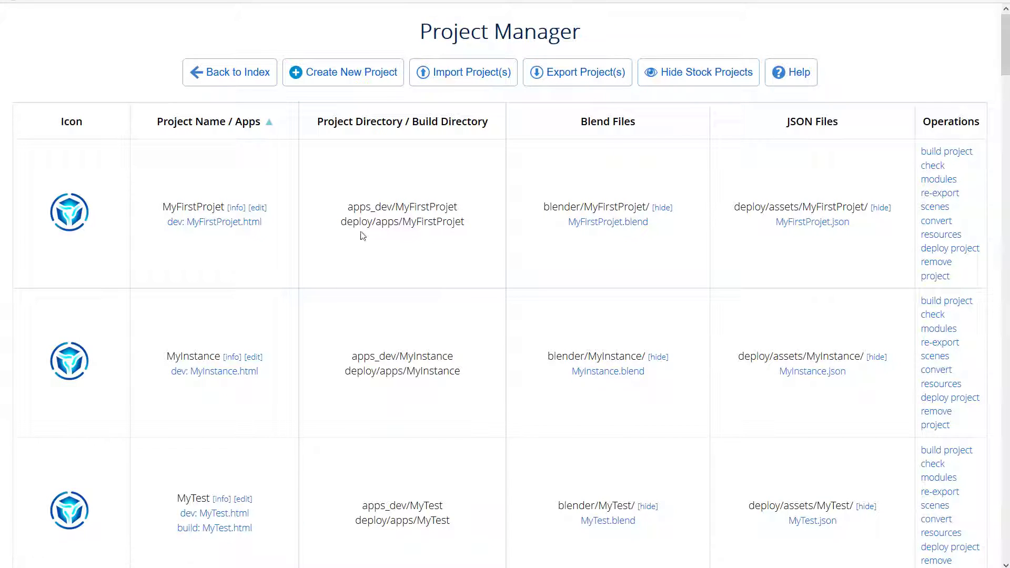
Preview MyFirstProjet's development page, and remove the MyFirstProjet project from the project list
click(218, 223)
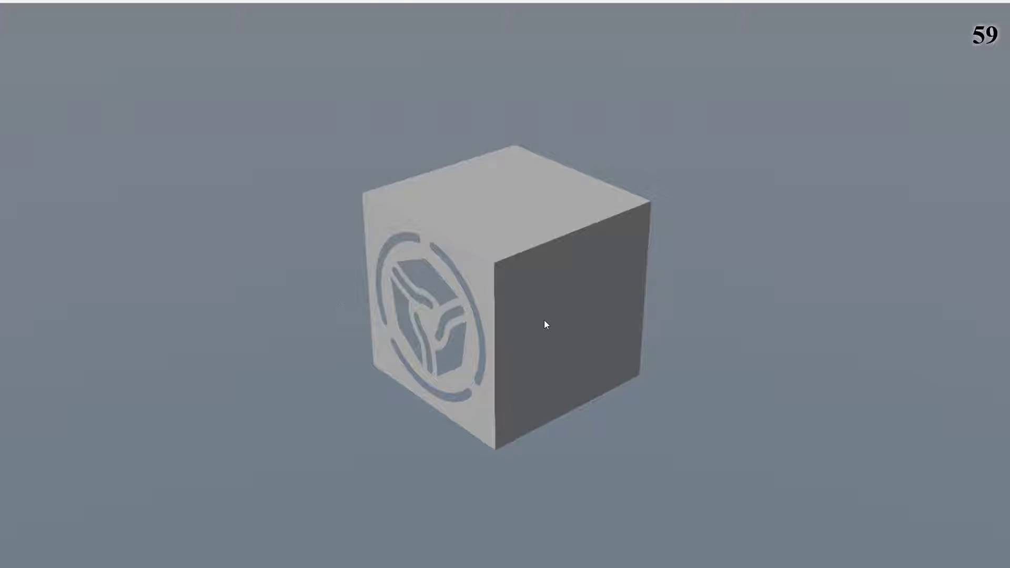
mouse_move(460, 293)
mouse_down()
mouse_move(475, 311)
mouse_move(525, 219)
mouse_move(468, 304)
mouse_move(453, 262)
mouse_move(499, 169)
mouse_move(654, 120)
mouse_move(721, 271)
mouse_move(543, 374)
mouse_move(505, 358)
mouse_move(456, 292)
mouse_up()
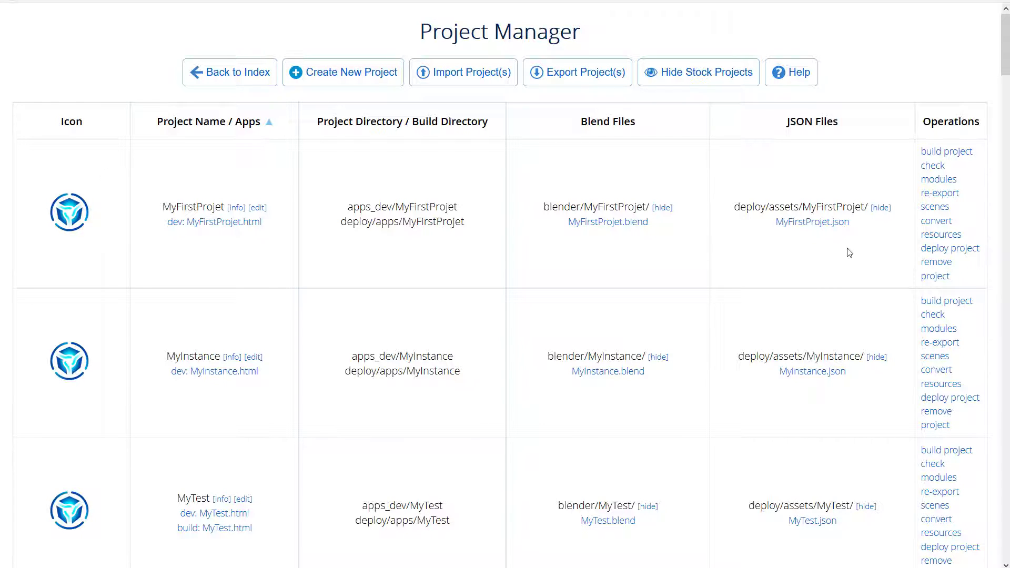
click(937, 269)
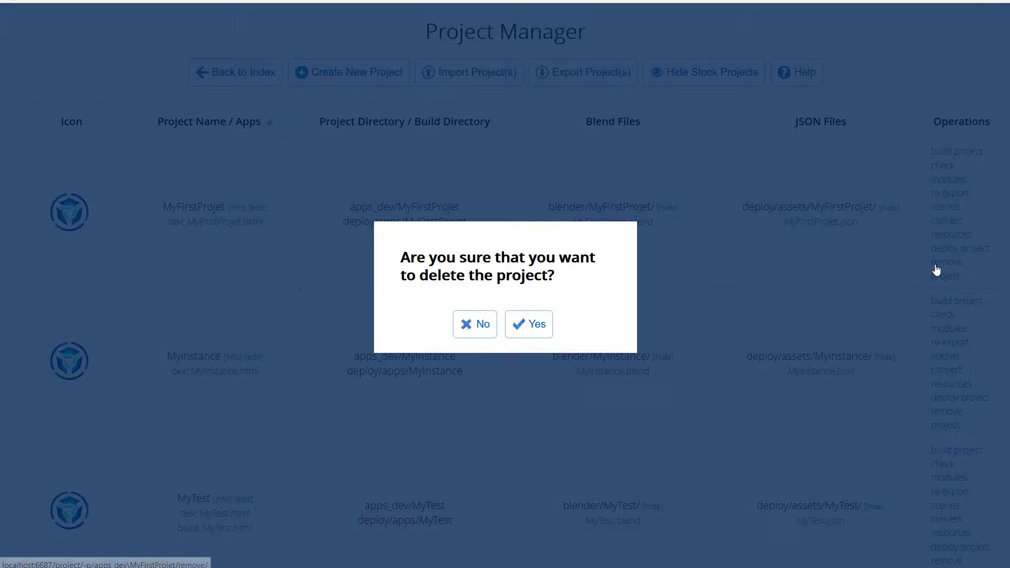
click(528, 324)
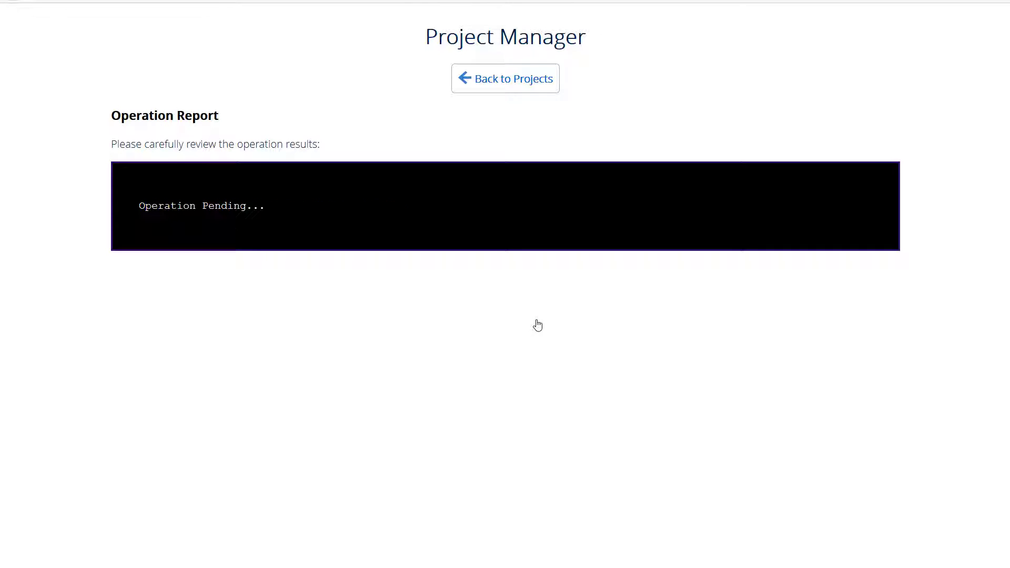
click(517, 86)
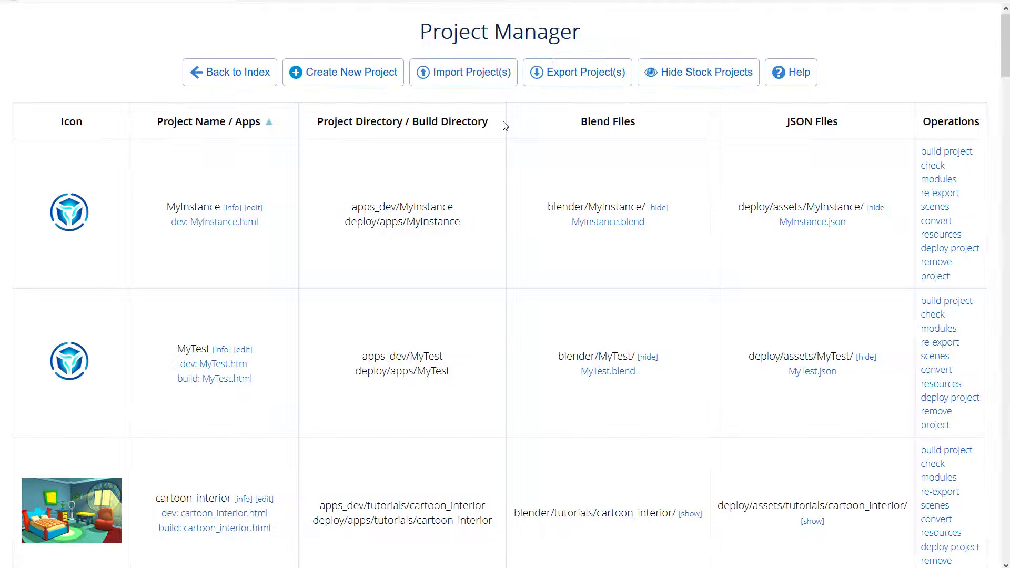
Run MyInstance's development page, orbit around its 3D scene and return to the project list
click(214, 223)
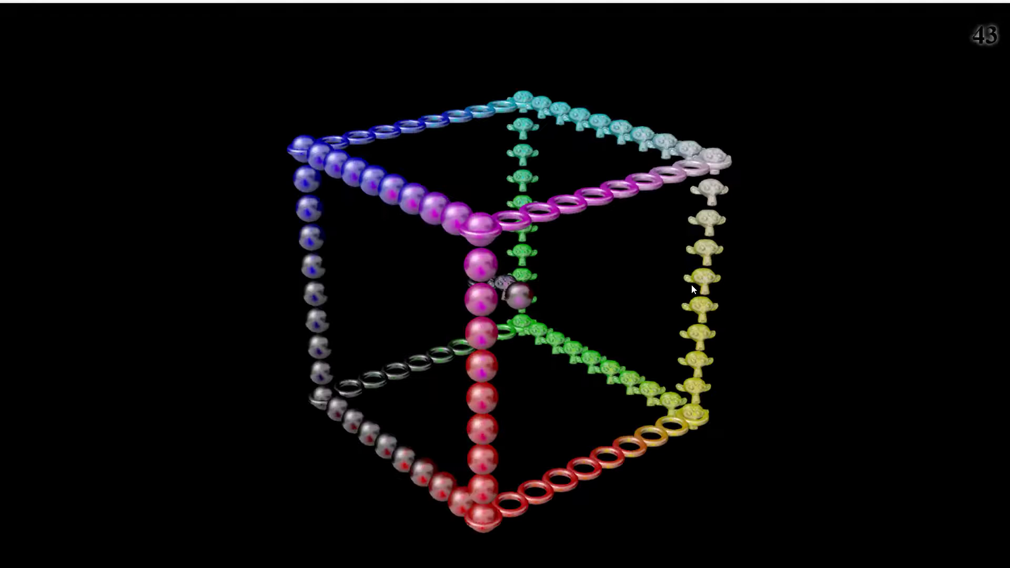
mouse_move(419, 294)
mouse_down()
mouse_move(516, 191)
mouse_move(503, 270)
mouse_move(429, 280)
mouse_move(422, 297)
mouse_up()
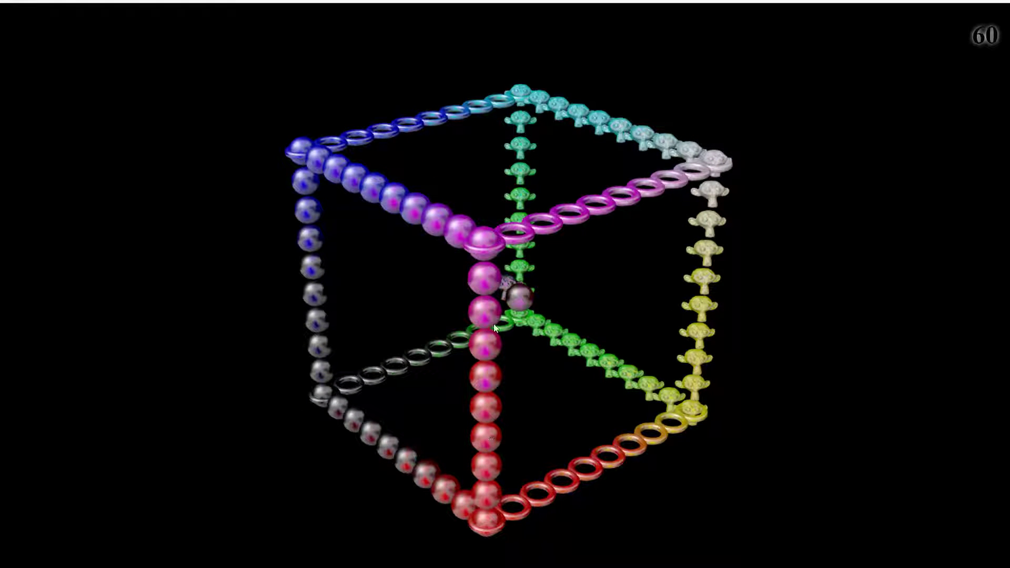
key(alt+Left)
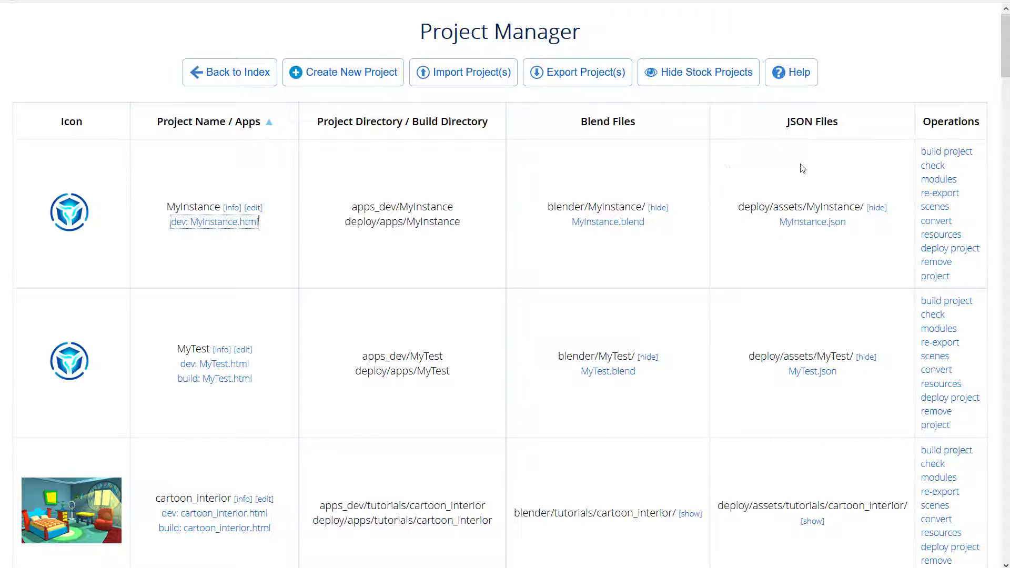
Browse the stock projects, expand code_snippets' JSON and blend file lists, and choose instancing/instancing.blend to open in Blender
click(327, 379)
scroll(328, 342, down, 4)
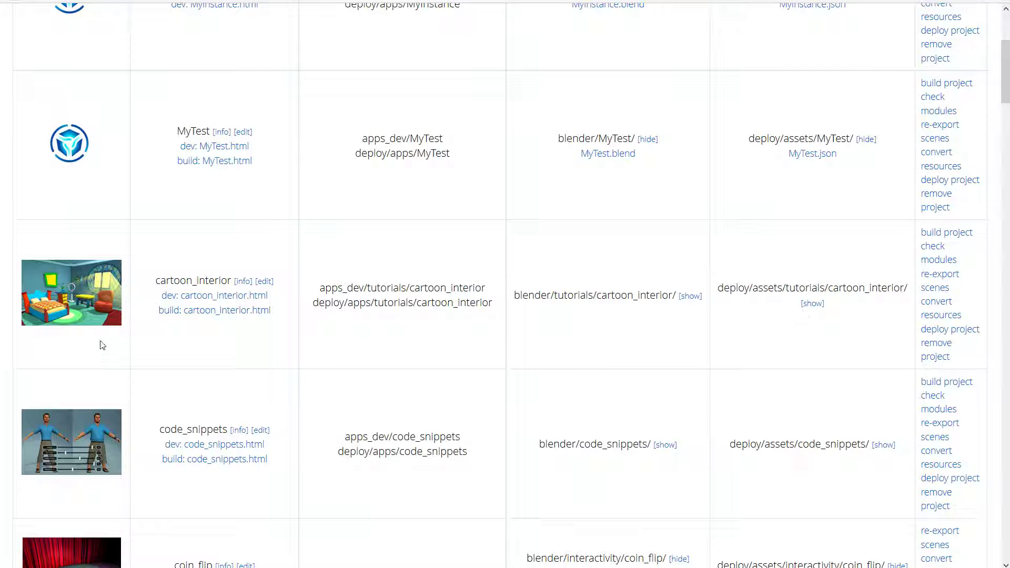
scroll(235, 316, down, 3)
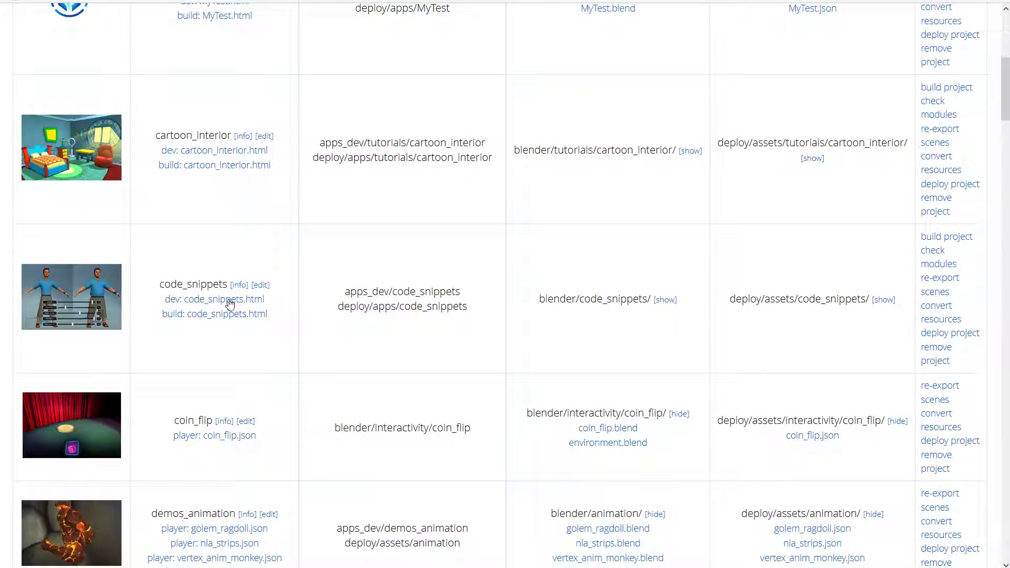
click(884, 300)
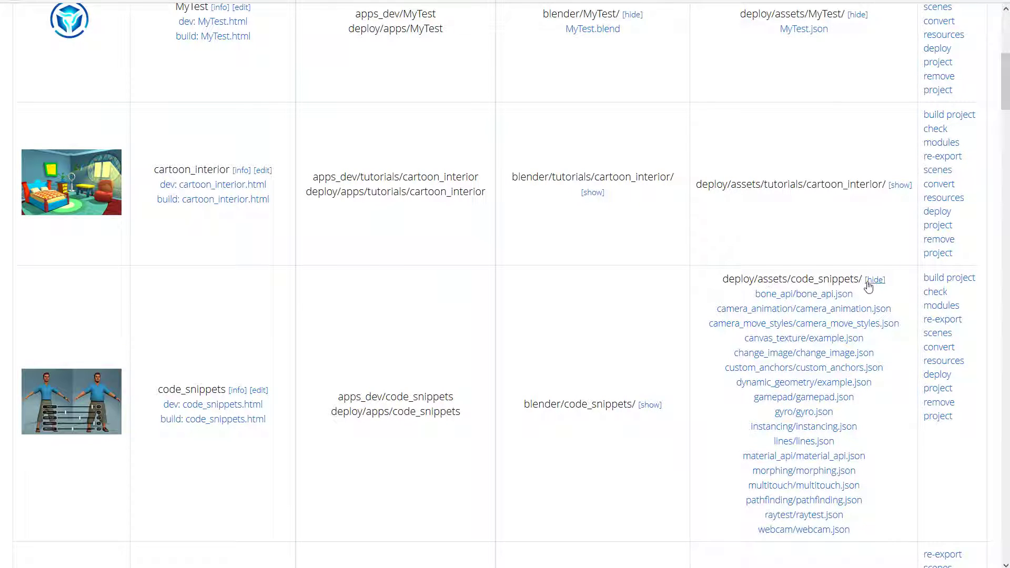
click(651, 405)
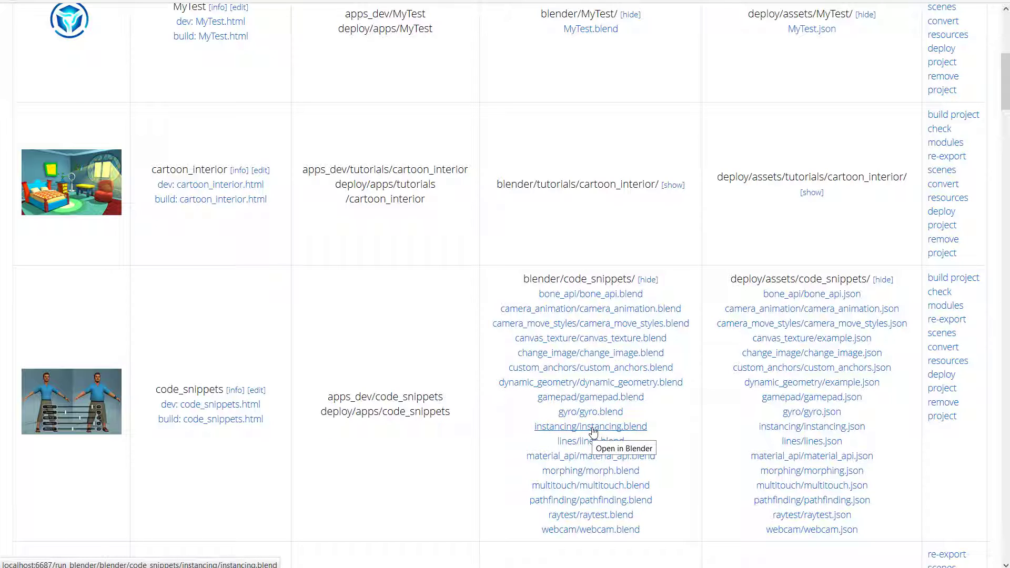
click(593, 429)
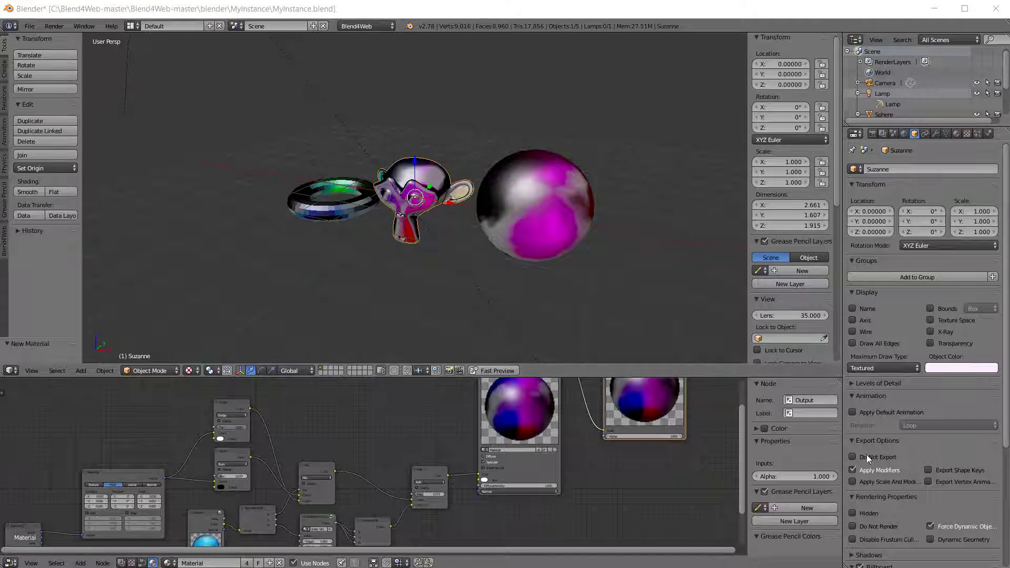
Switch to the Blend4Web-master folder in File Explorer and view the project files in apps_dev\MyInstance
key(alt+Tab)
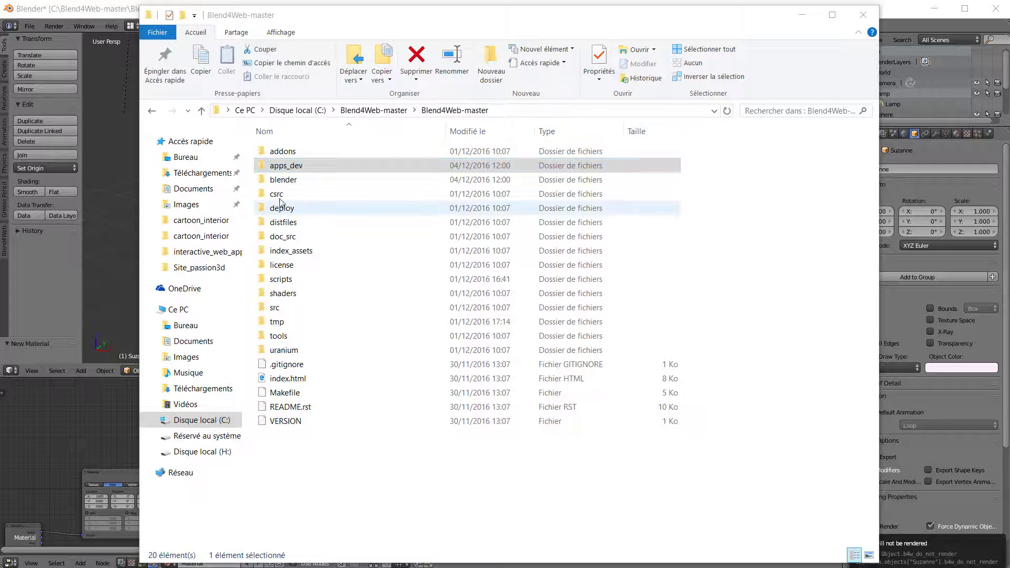
click(263, 167)
double_click(262, 168)
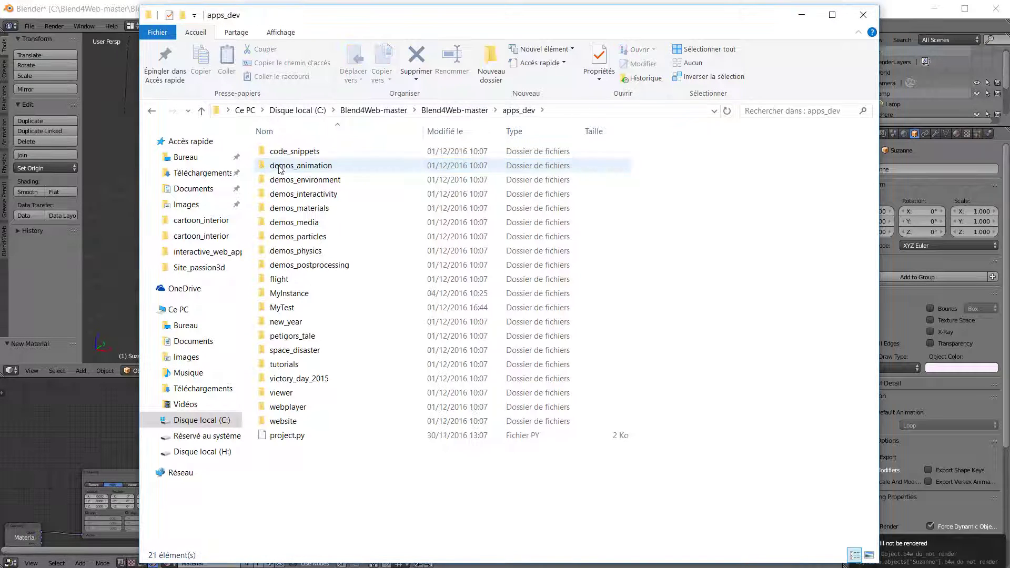
double_click(262, 293)
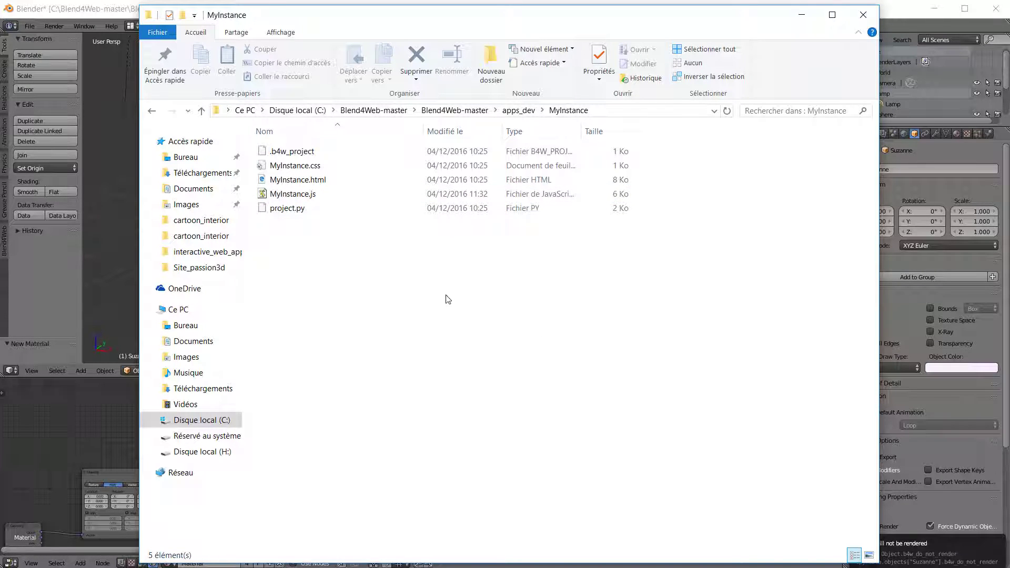
Go to the blender\MyInstance folder inside Blend4Web-master to view the project's blend files
click(459, 111)
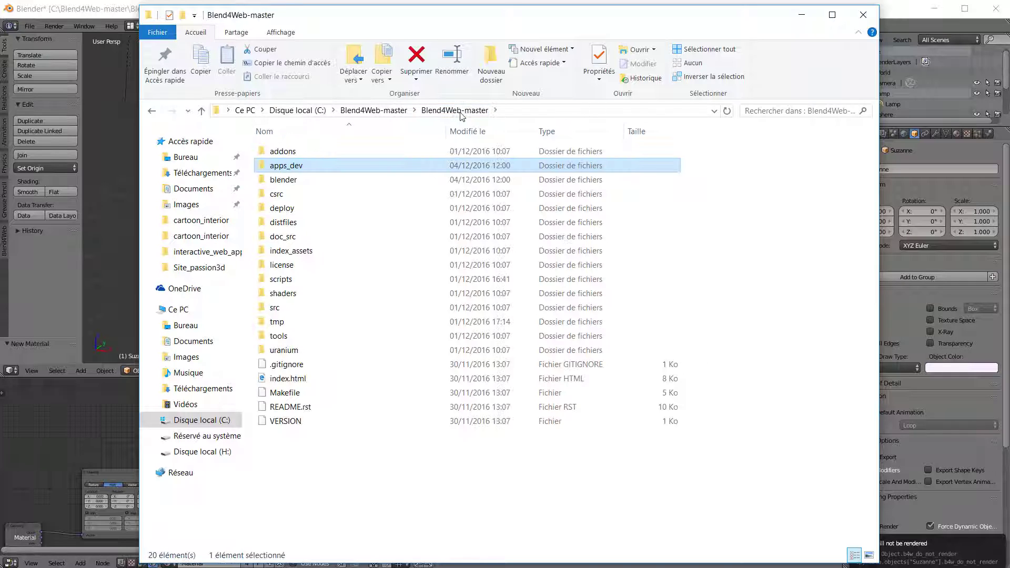
double_click(276, 182)
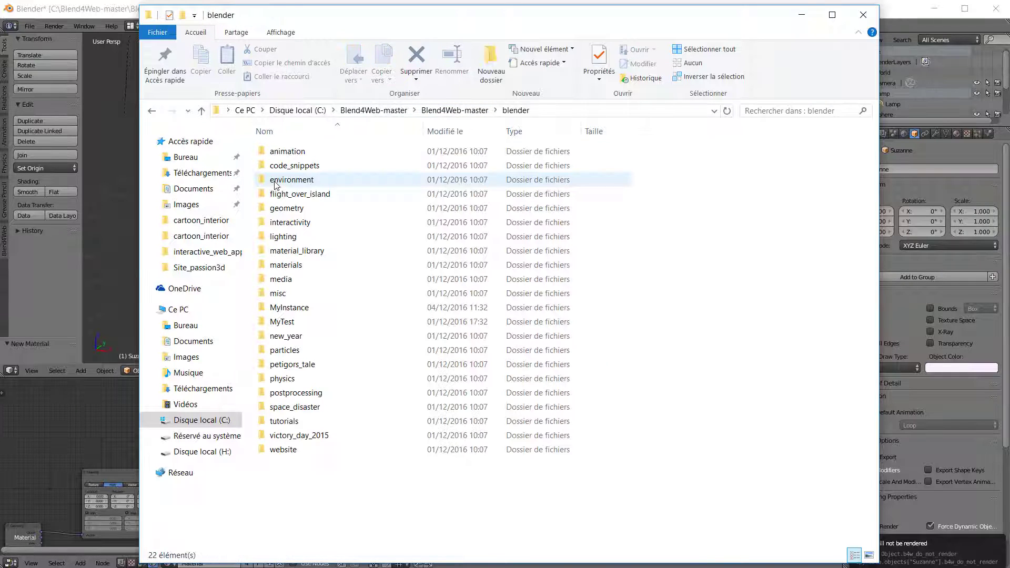
click(262, 311)
double_click(261, 310)
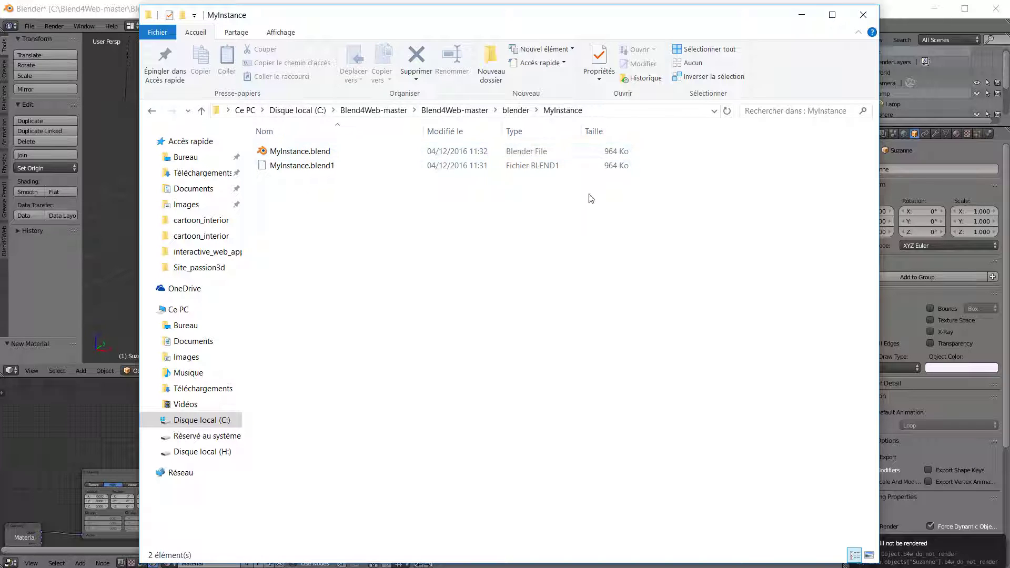
Switch to Blender and choose the Blend4Web (.json) export format for the MyInstance scene
click(803, 18)
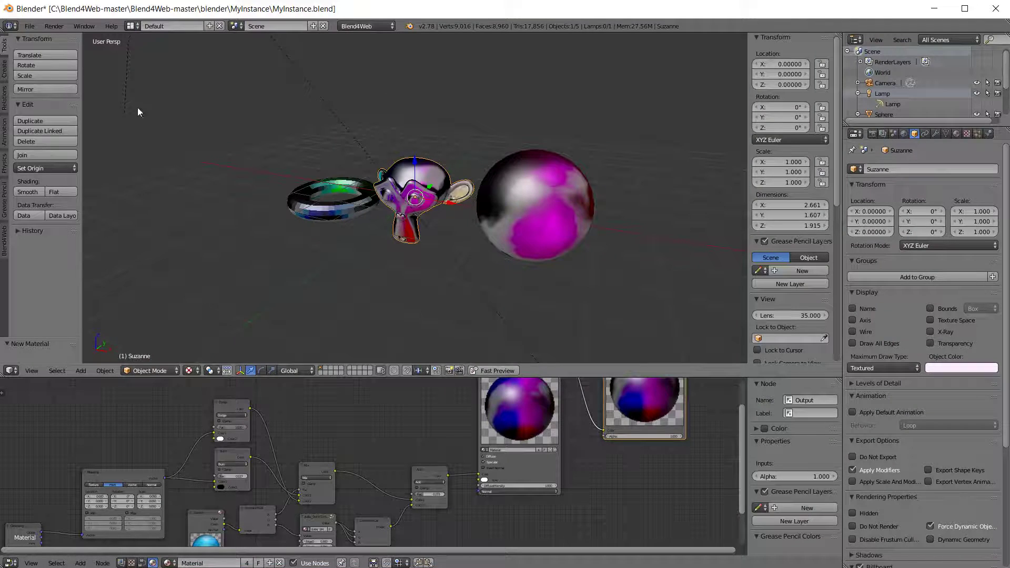
click(29, 25)
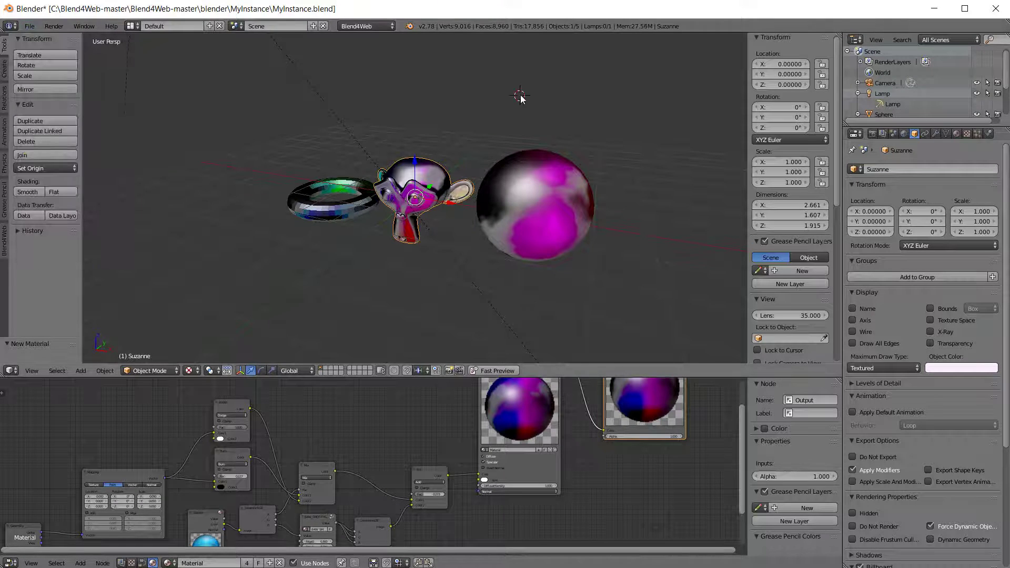
click(29, 27)
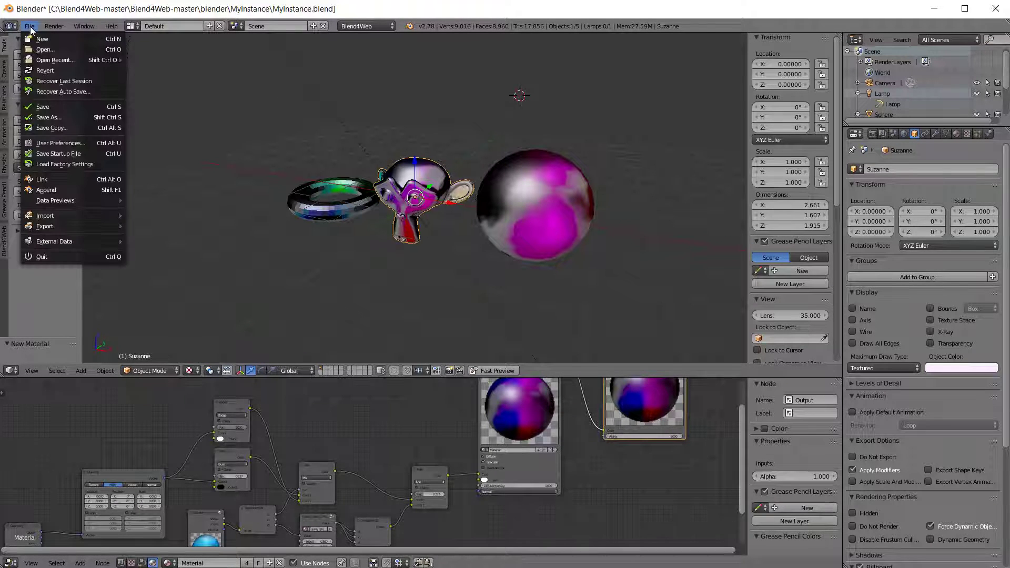
mouse_move(53, 230)
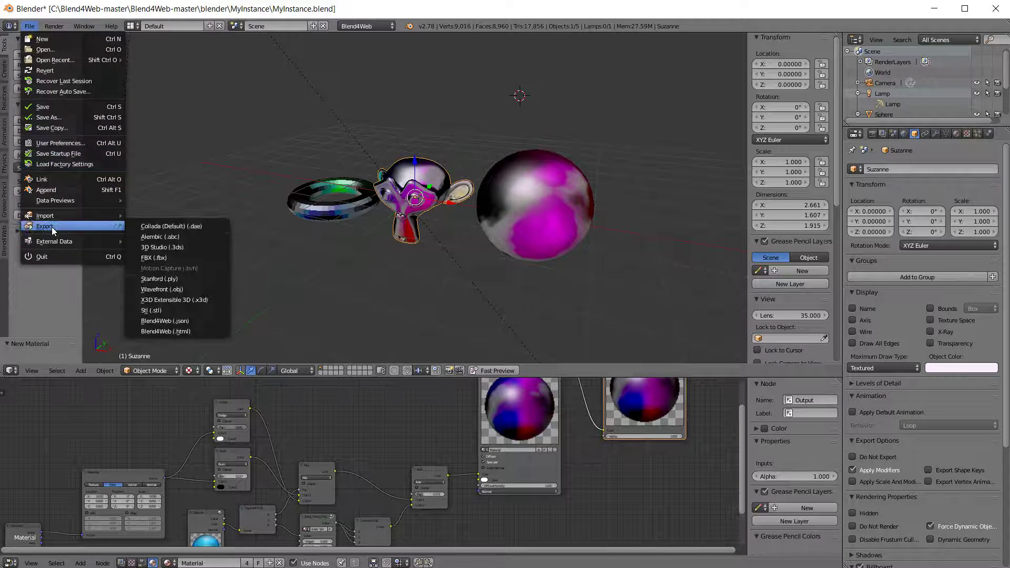
click(195, 322)
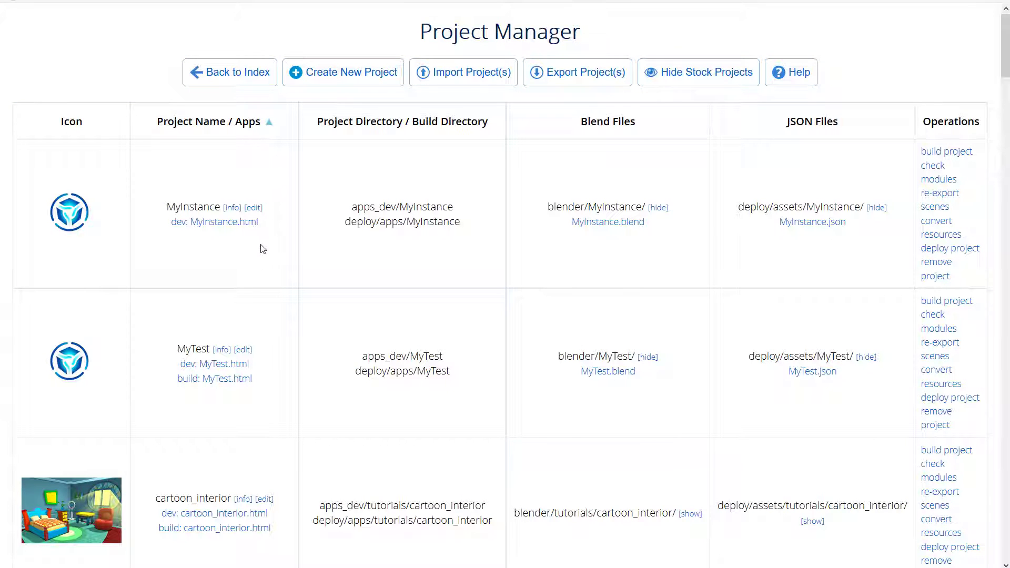
Open MyInstance's source files for editing and read MyInstance.js from the module imports to the init_cb callback
click(254, 208)
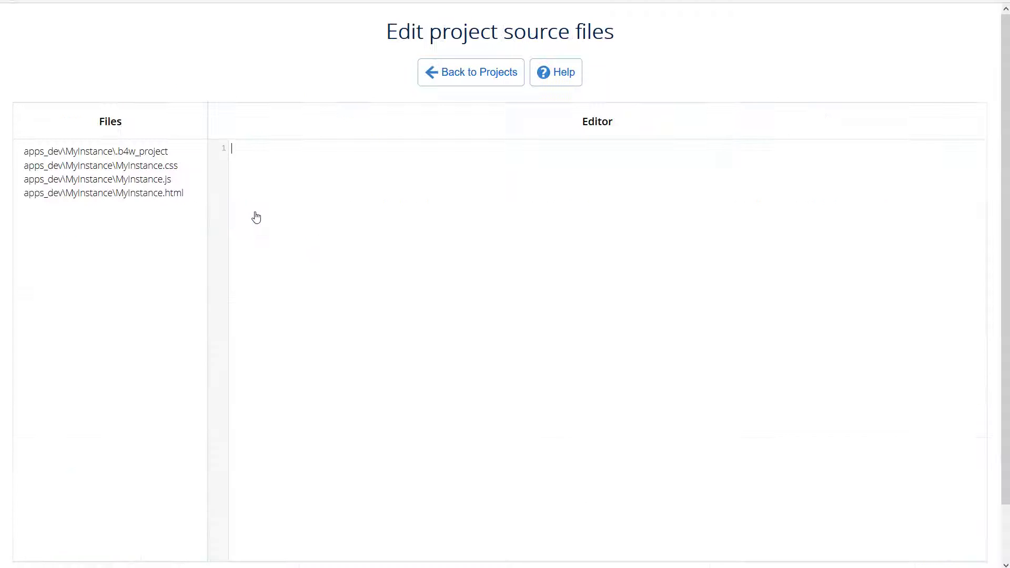
click(149, 182)
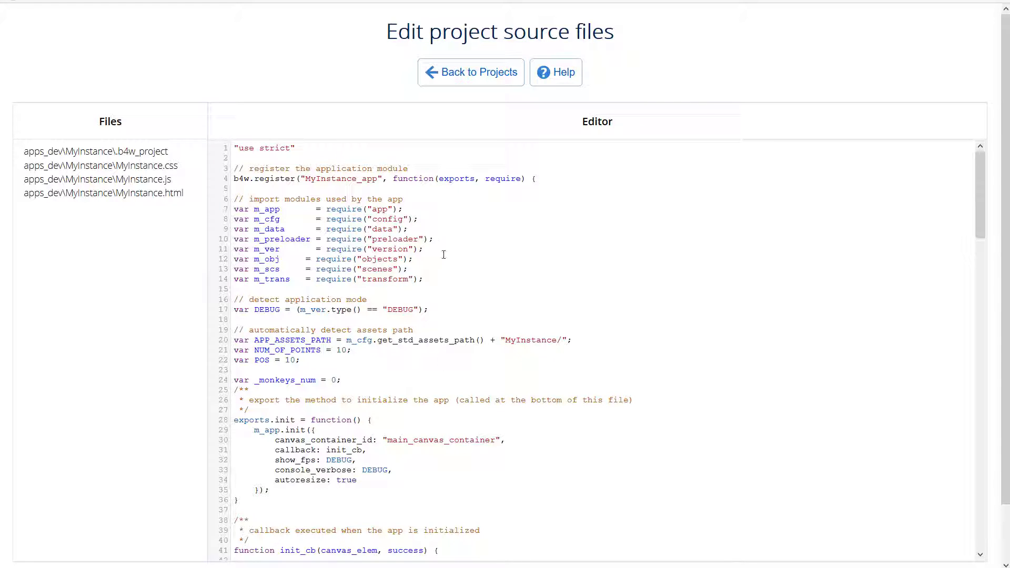
scroll(854, 263, down, 2)
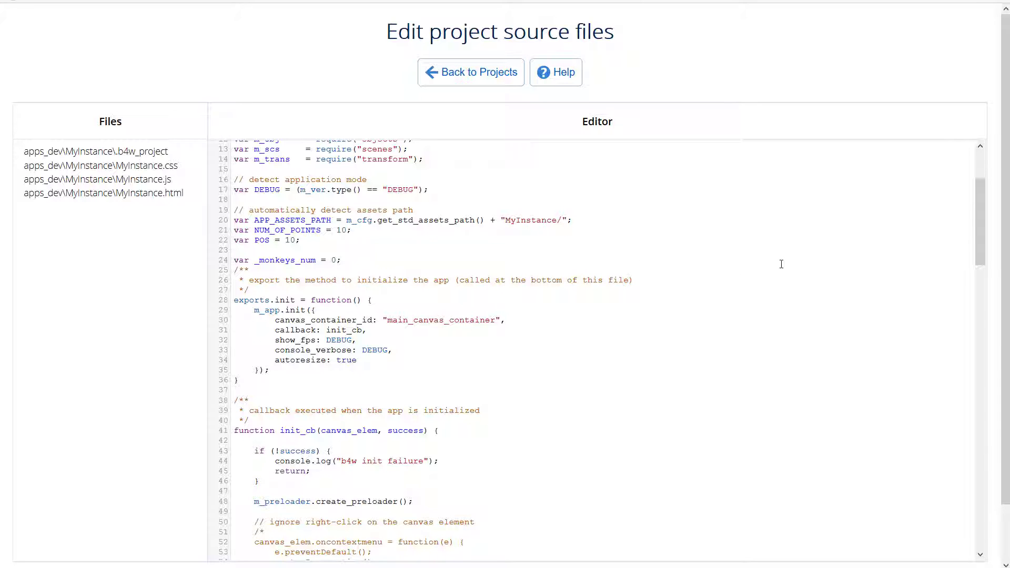
scroll(784, 264, down, 2)
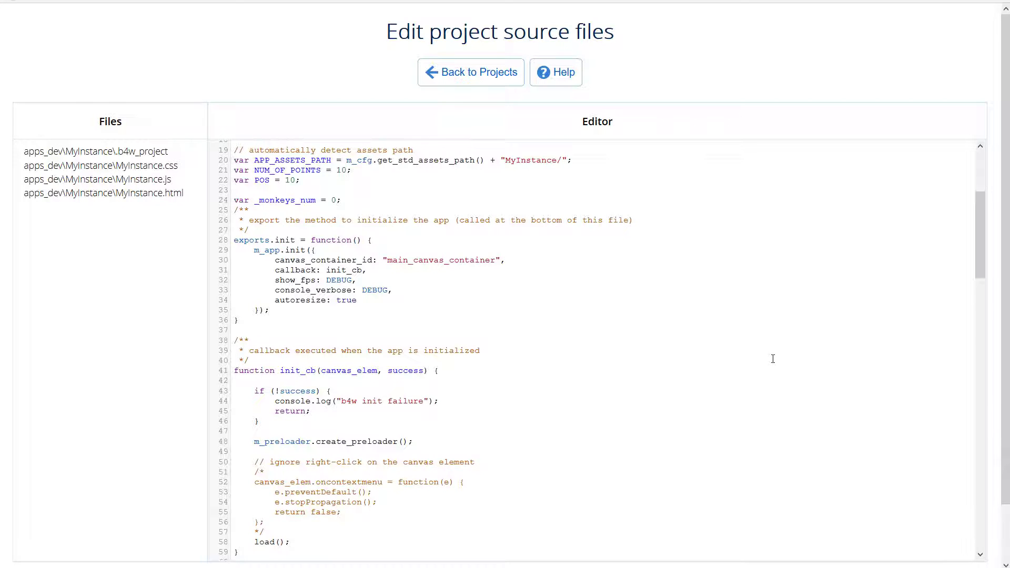
scroll(772, 358, down, 3)
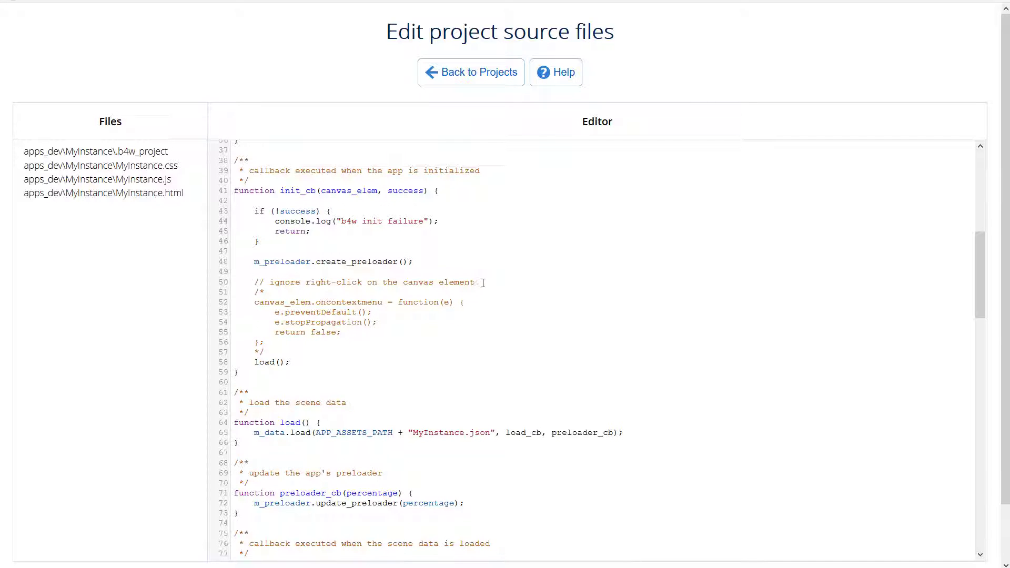
Highlight the comment marks around the oncontextmenu block in init_cb and the m_app.enable_camera_controls() line in load_cb
click(255, 293)
drag(258, 295, 264, 294)
drag(253, 351, 266, 352)
scroll(758, 316, down, 3)
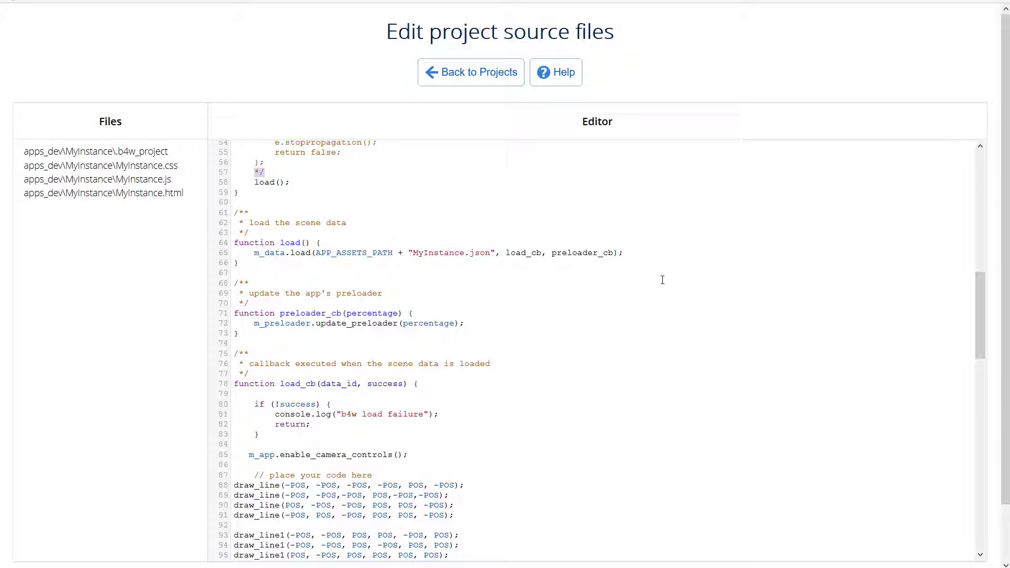
scroll(813, 259, down, 3)
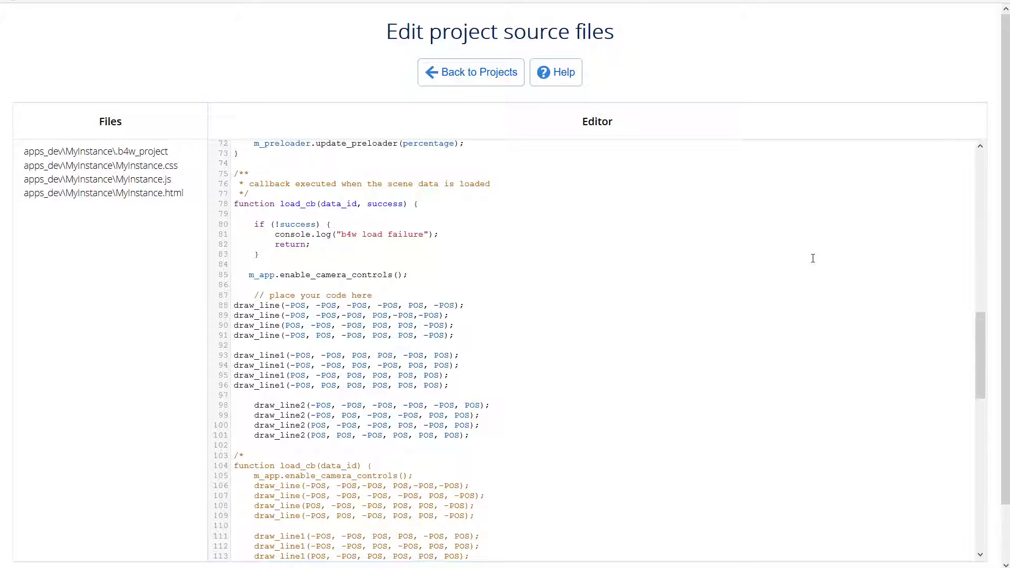
scroll(813, 258, down, 1)
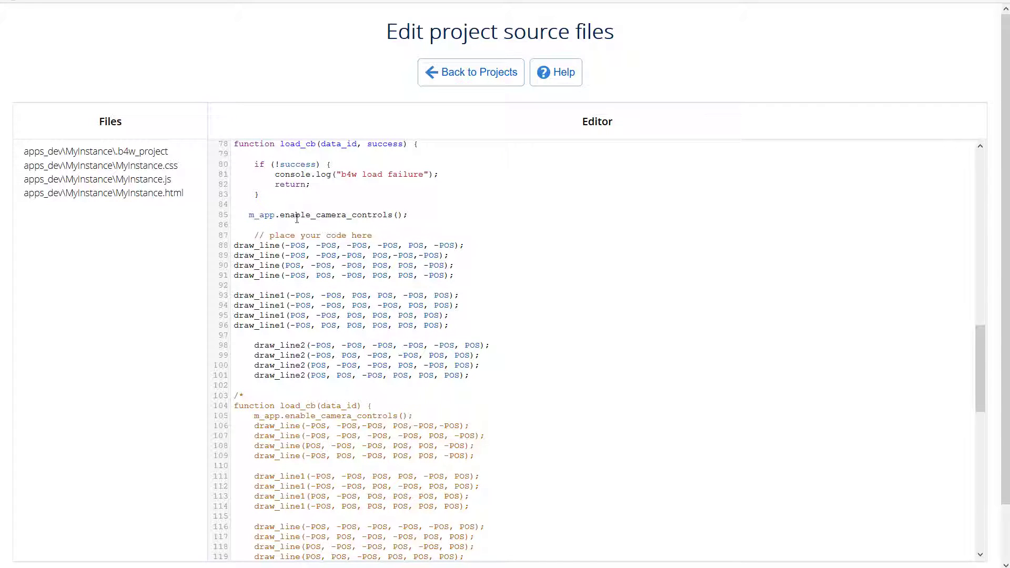
drag(244, 216, 429, 219)
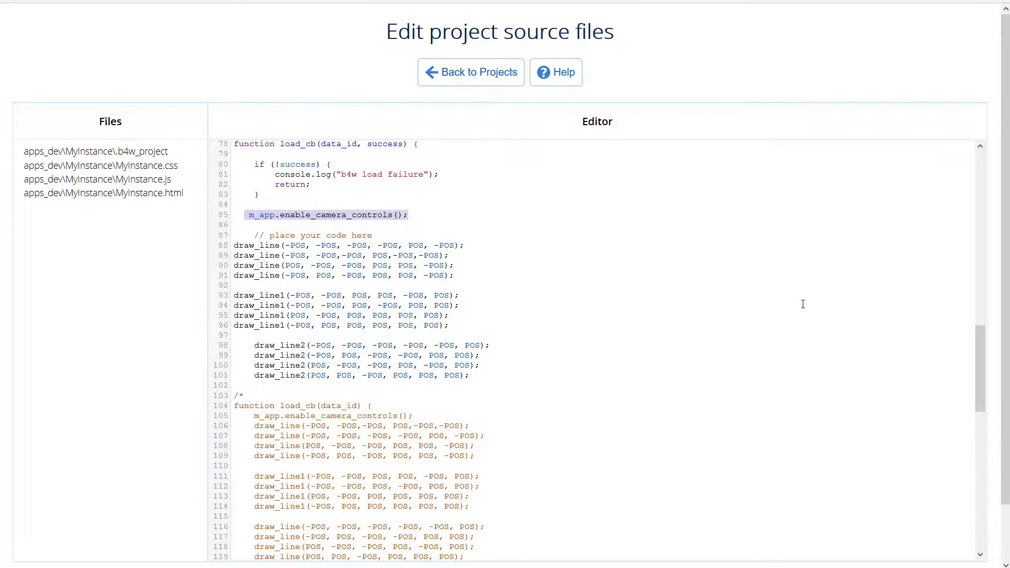
Review MyInstance.js from its opening variables down to the draw_line function, and highlight that whole function
scroll(803, 304, up, 15)
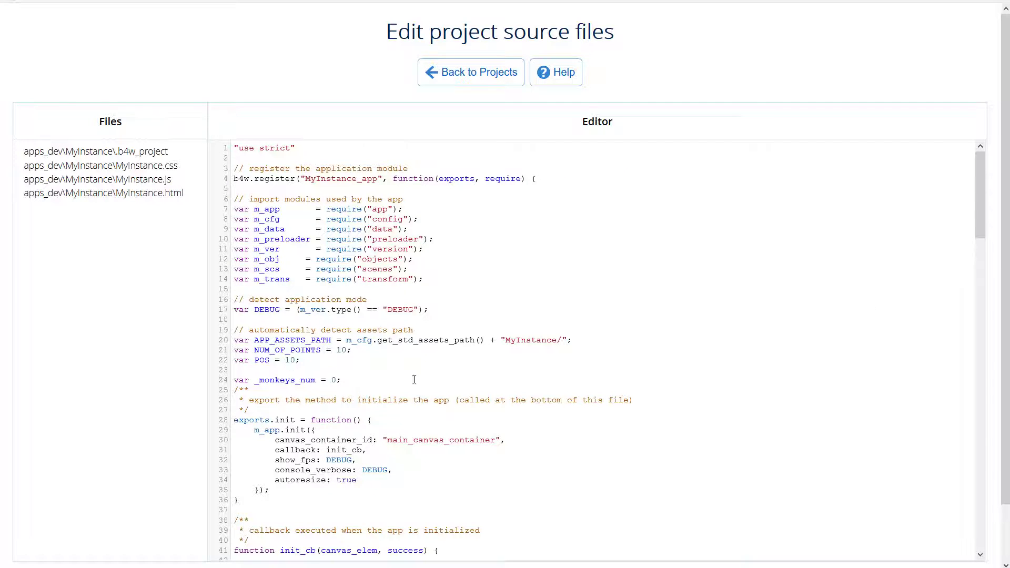
scroll(812, 332, down, 13)
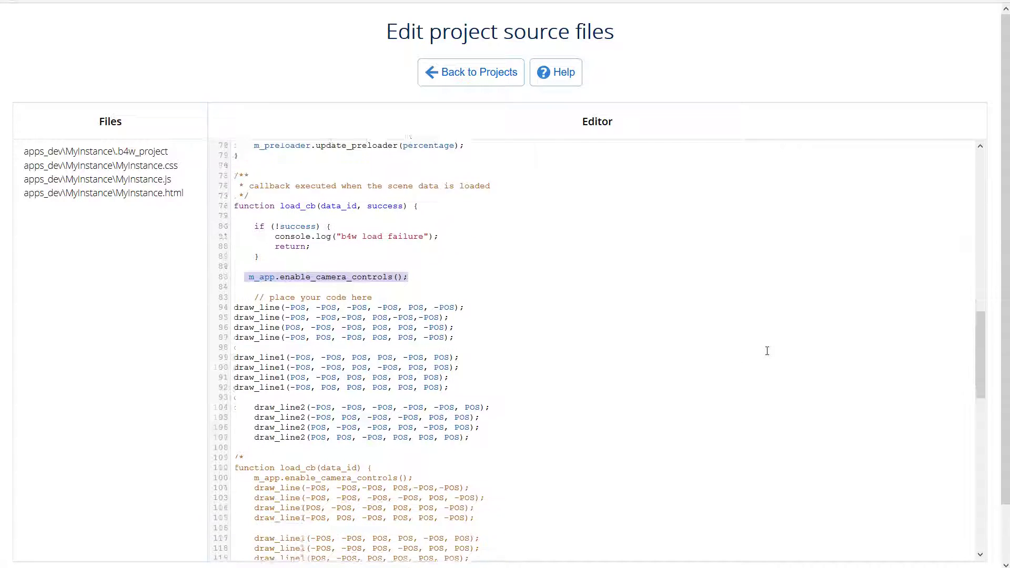
scroll(763, 349, down, 4)
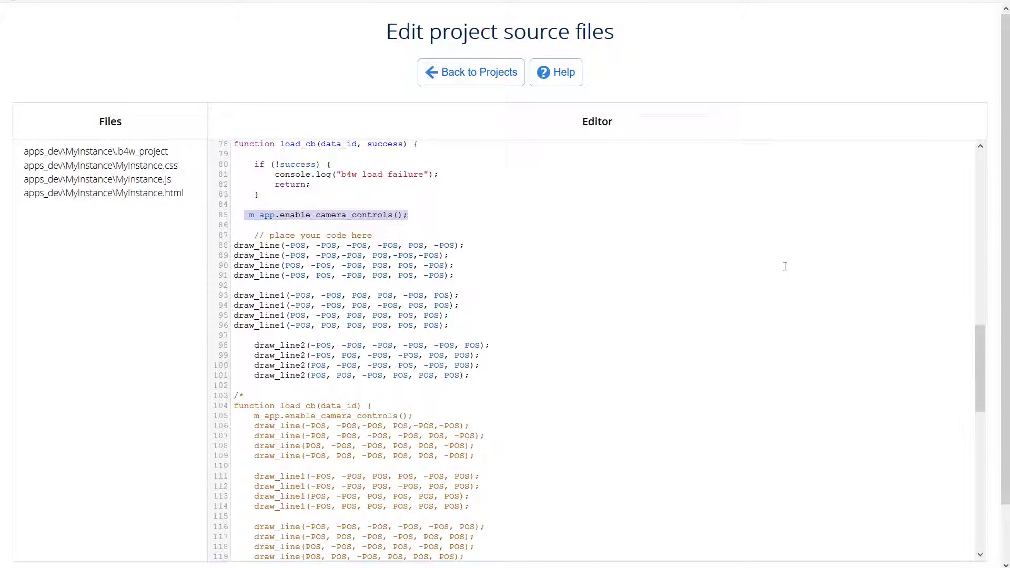
scroll(799, 272, down, 7)
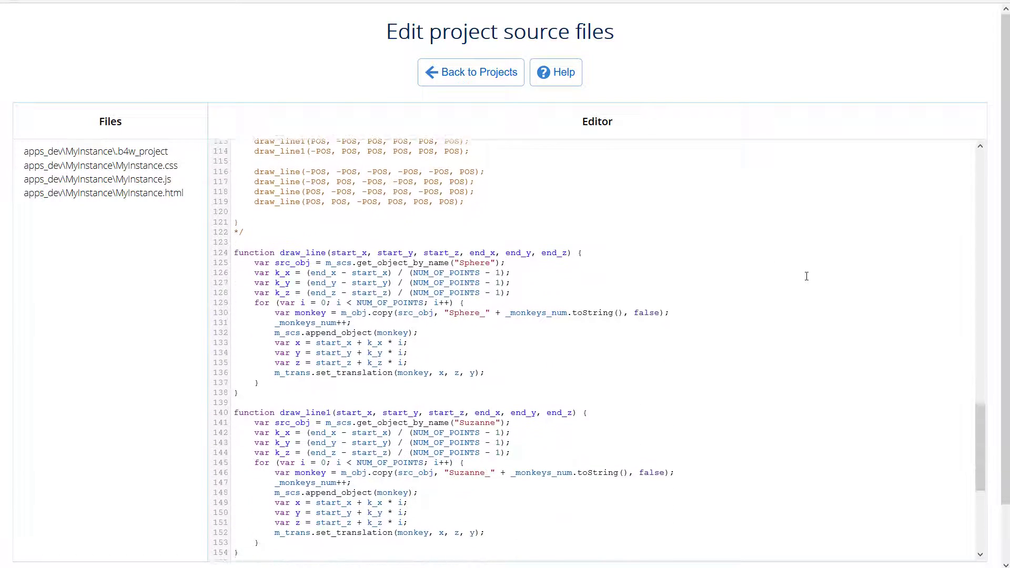
drag(234, 248, 281, 385)
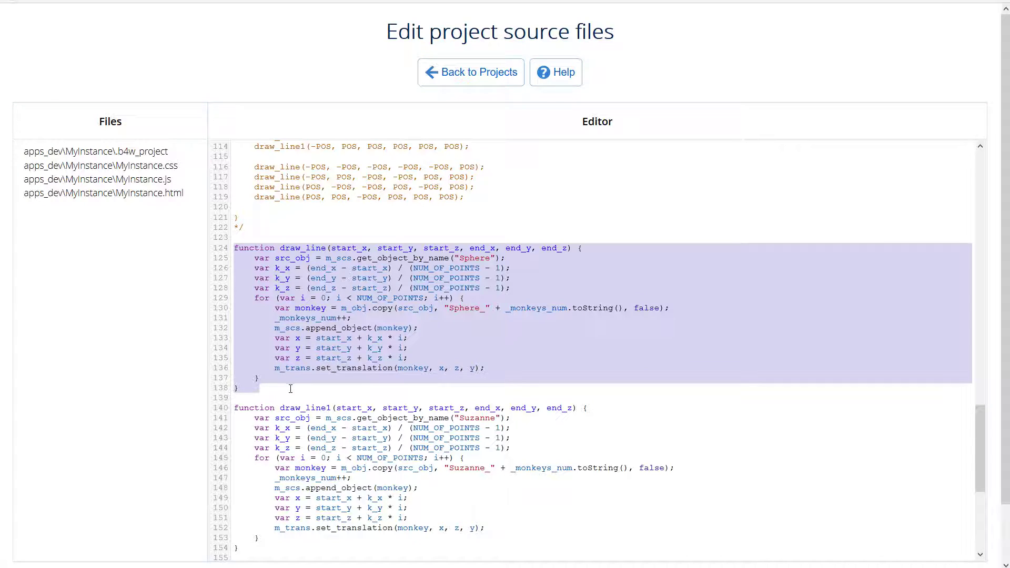
click(719, 202)
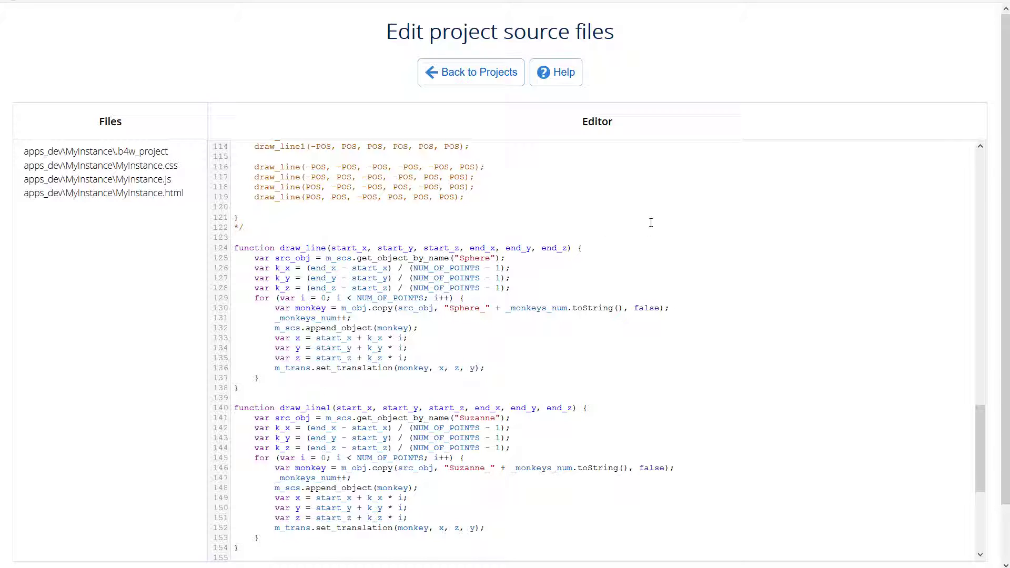
Compare the draw_line, draw_line1 and draw_line2 calls in load_cb with the functions that copy the Sphere, Suzanne and Torus objects
scroll(731, 207, up, 4)
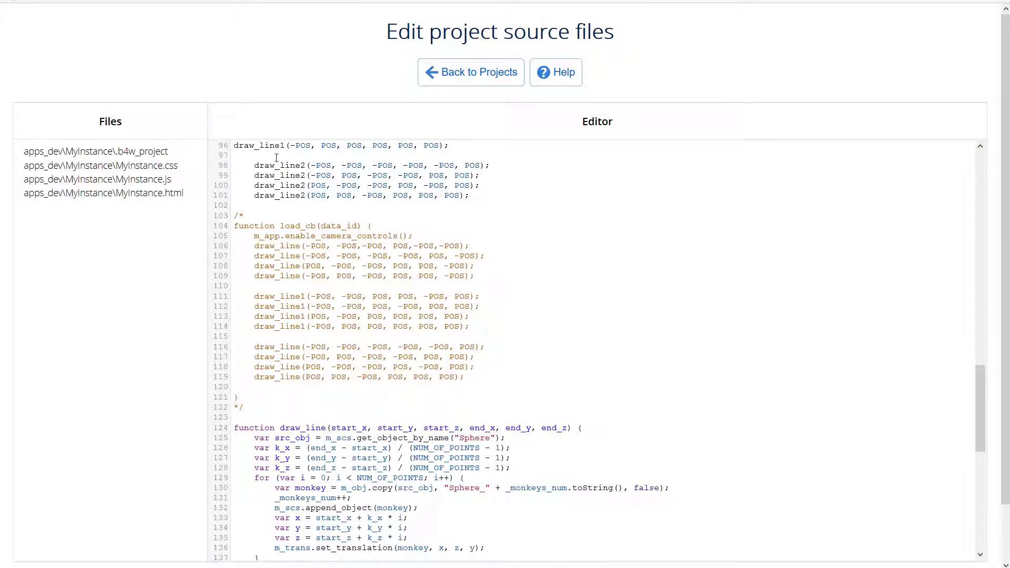
scroll(681, 207, up, 4)
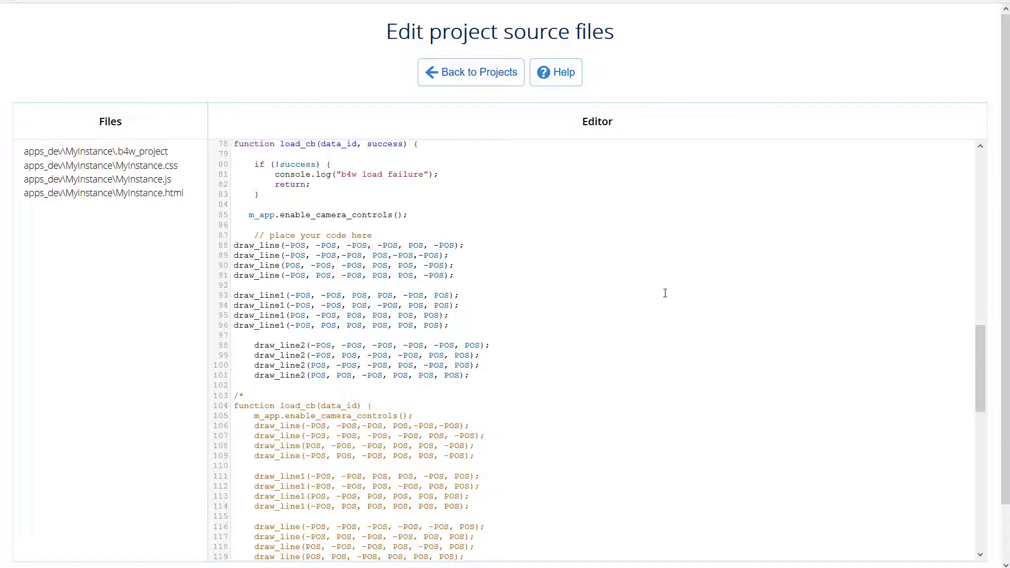
scroll(717, 257, down, 1)
scroll(717, 257, down, 8)
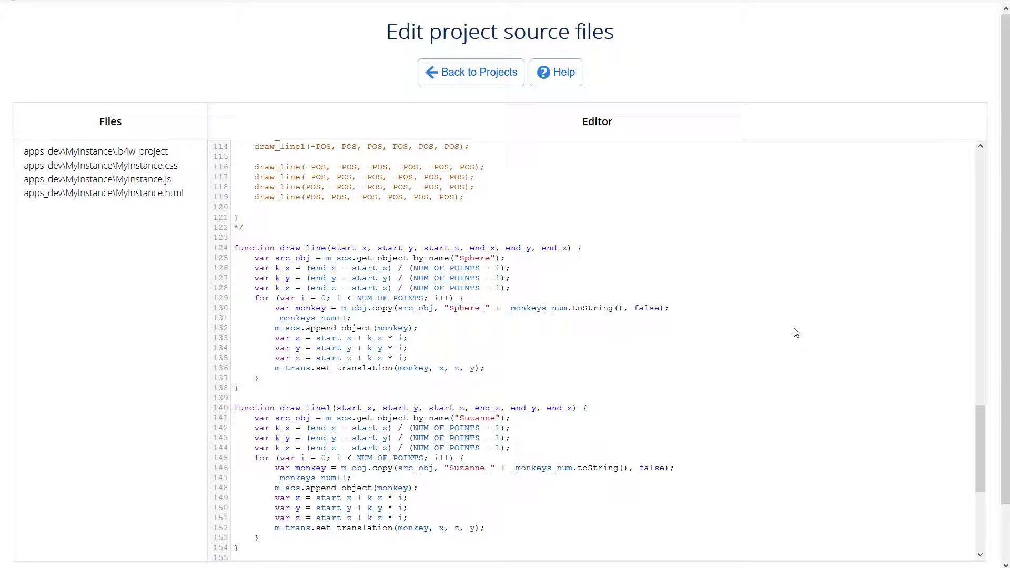
click(451, 316)
scroll(855, 288, down, 5)
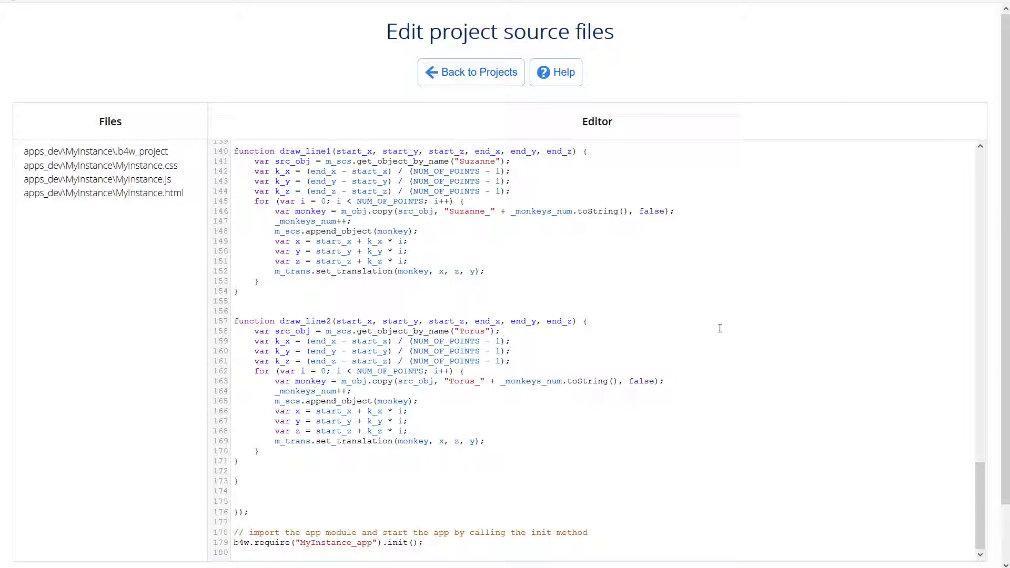
scroll(852, 307, up, 9)
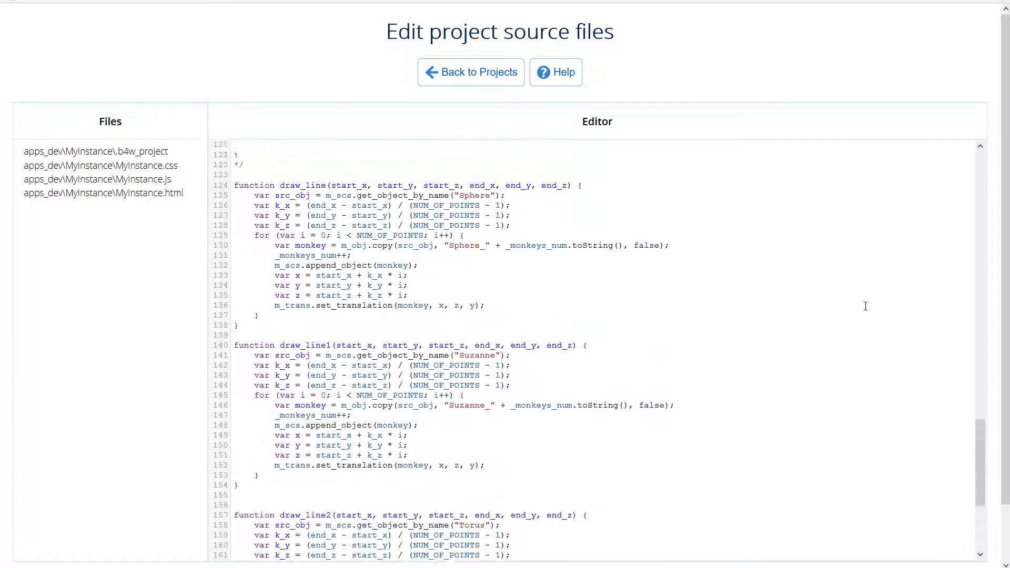
scroll(866, 306, up, 3)
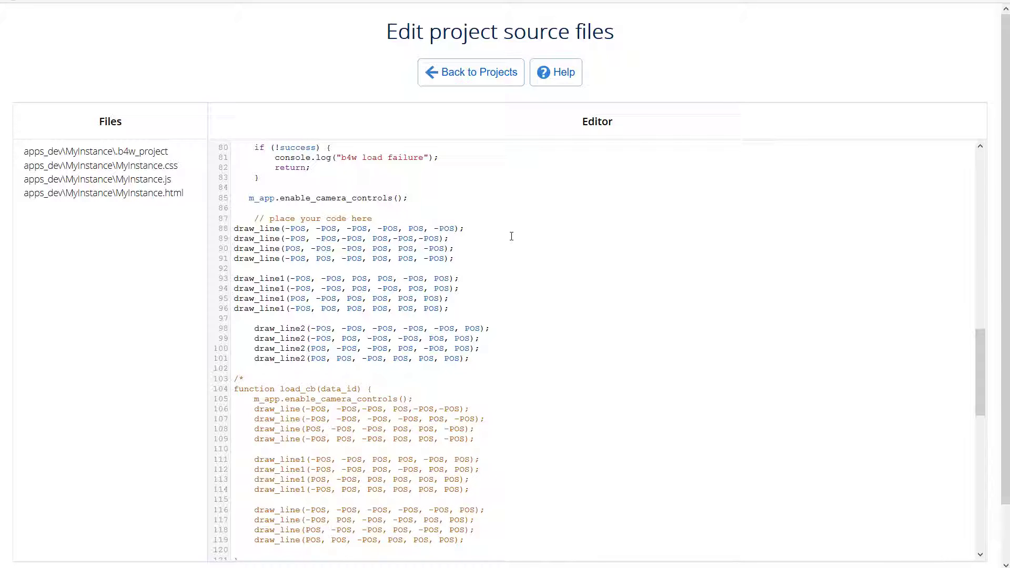
Set NUM_OF_POINTS to 5 near the beginning of MyInstance.js and save the file
drag(978, 352, 992, 164)
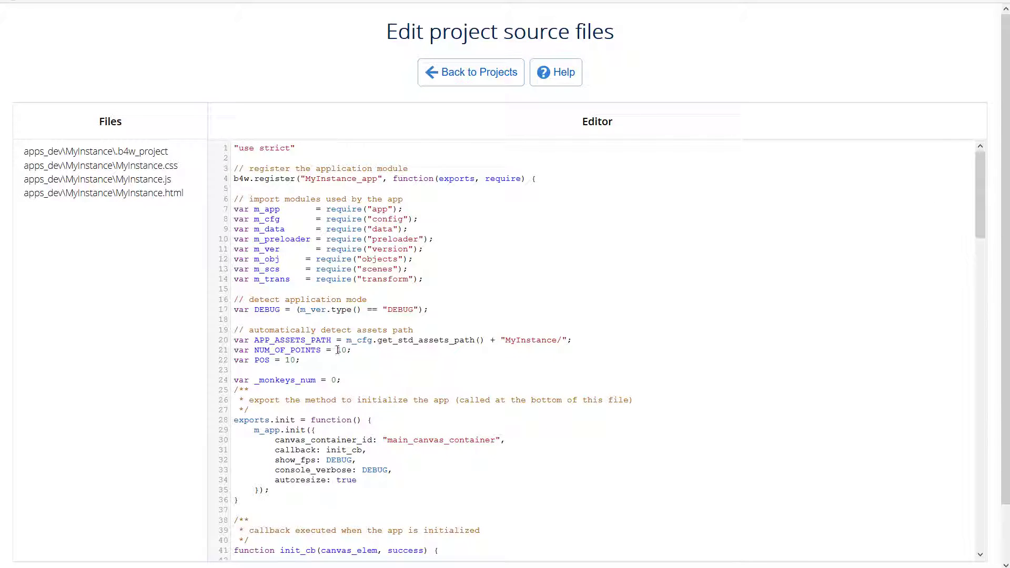
drag(338, 350, 348, 350)
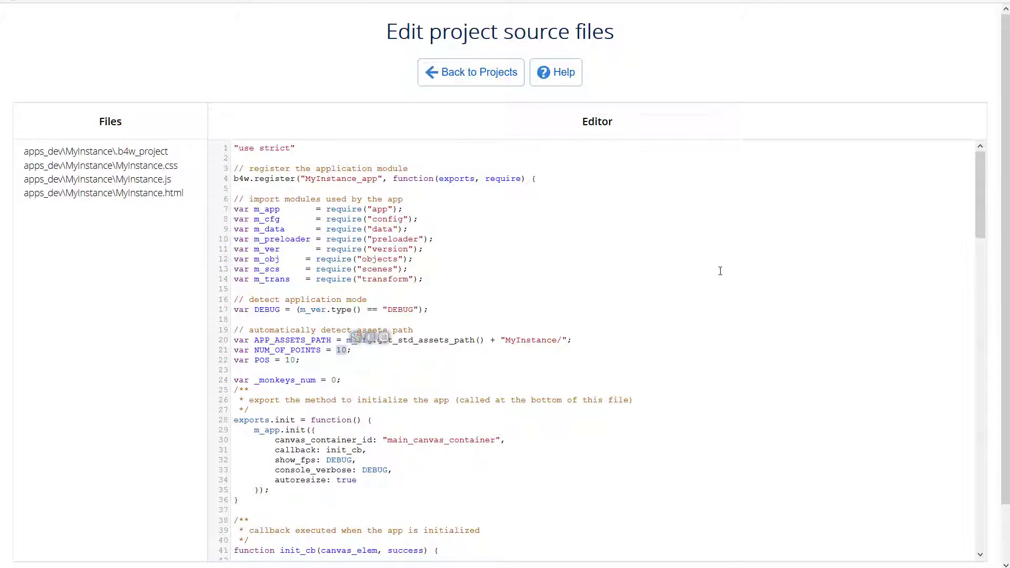
text(5)
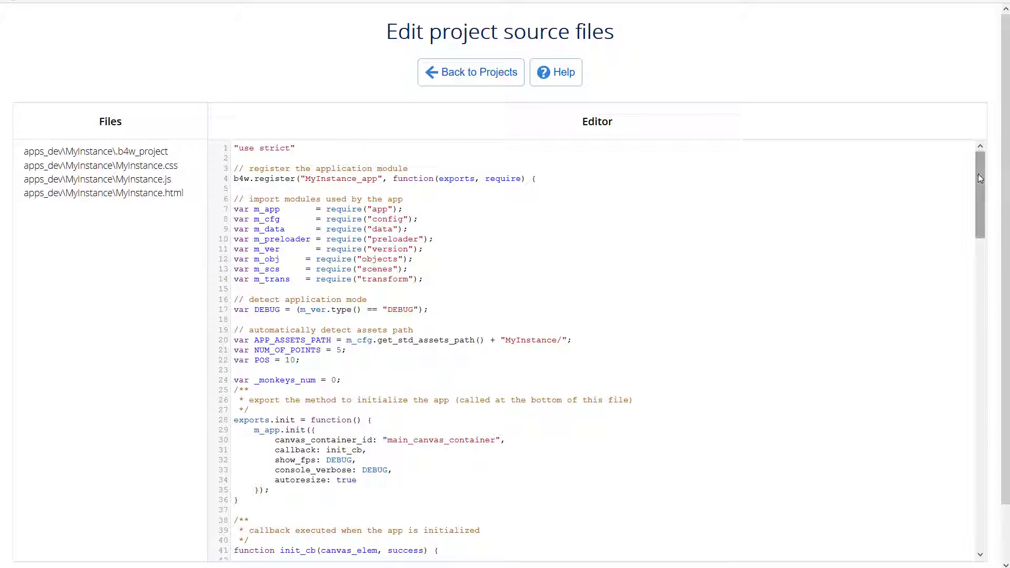
drag(978, 174, 980, 383)
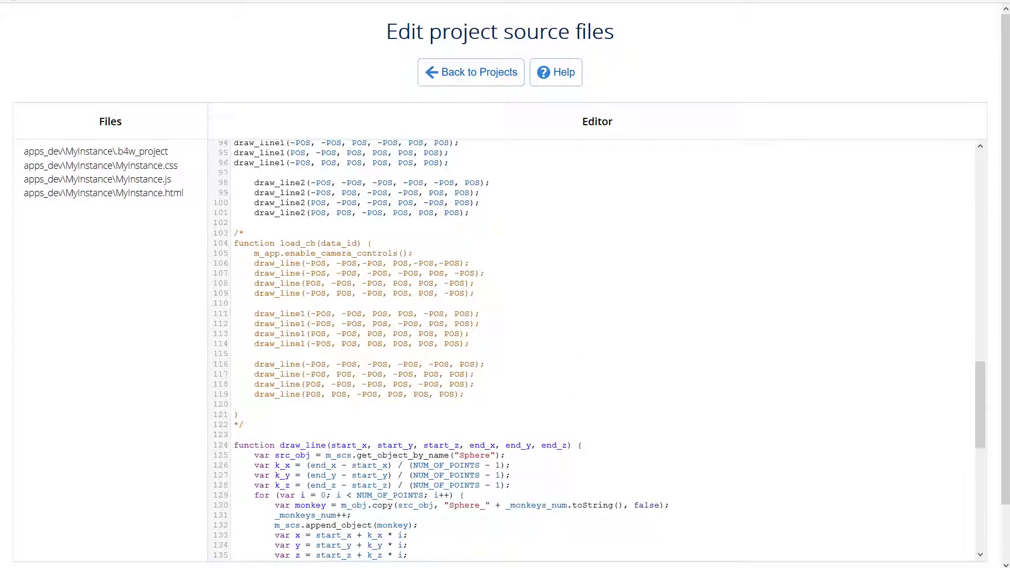
scroll(1005, 284, down, 2)
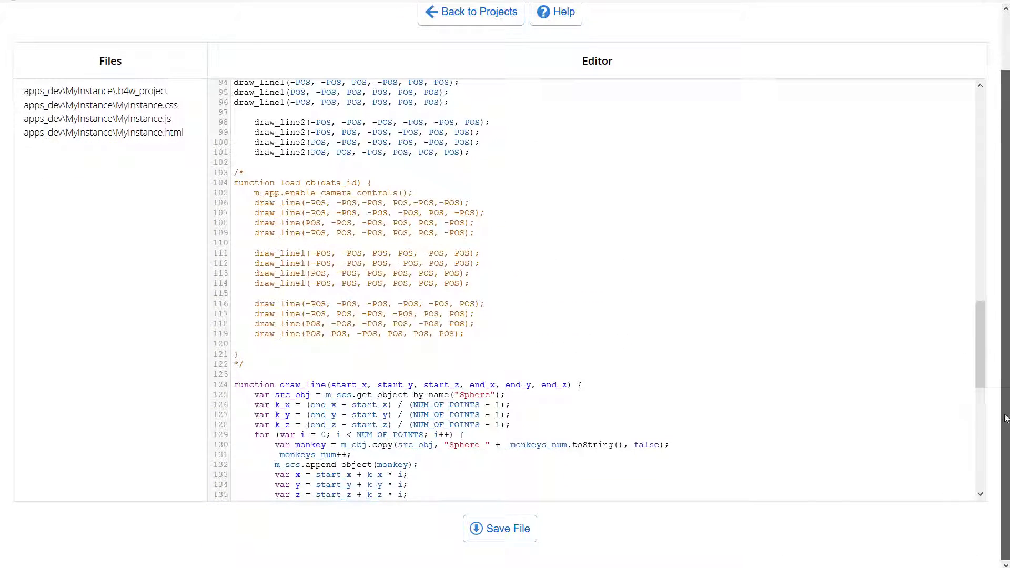
click(497, 537)
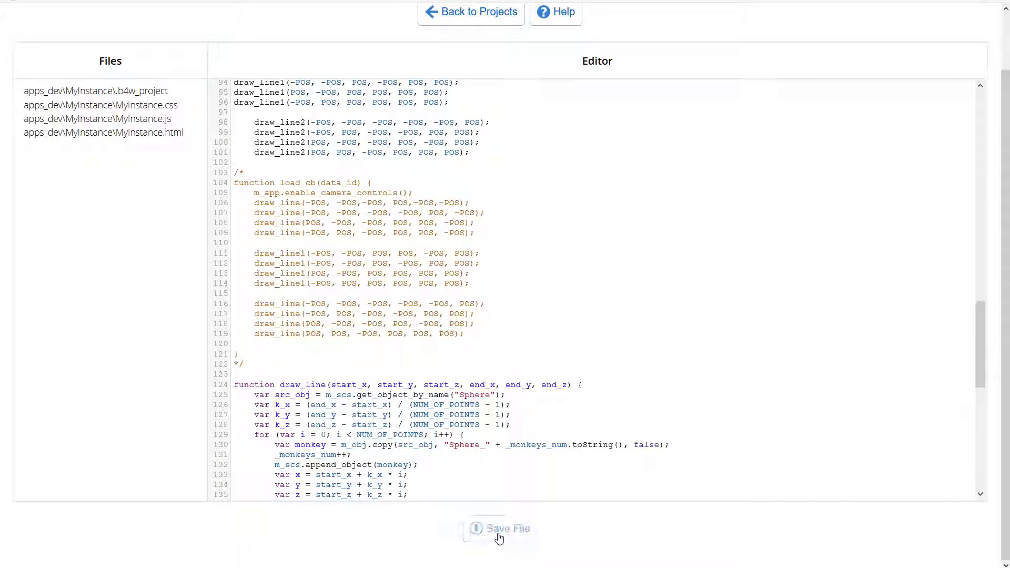
Return to the project list, open the dev version of MyInstance.html, and orbit the scene to inspect the instanced objects
click(493, 20)
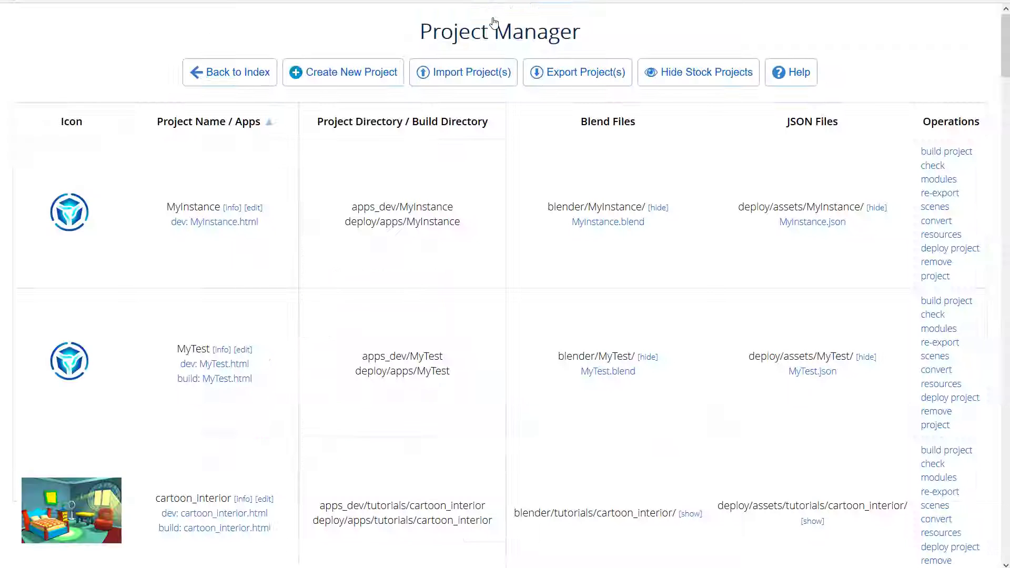
click(210, 225)
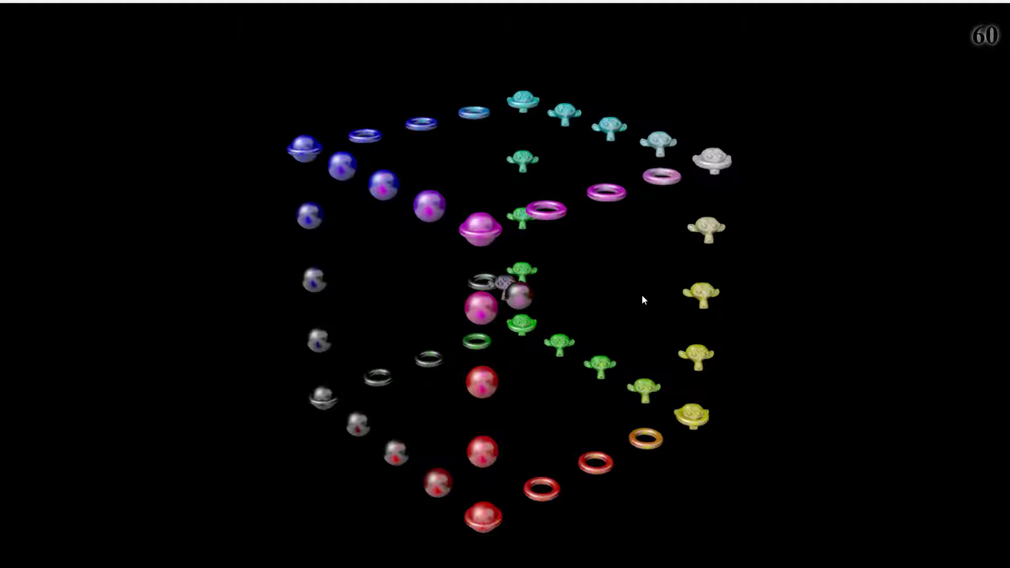
drag(643, 300, 583, 186)
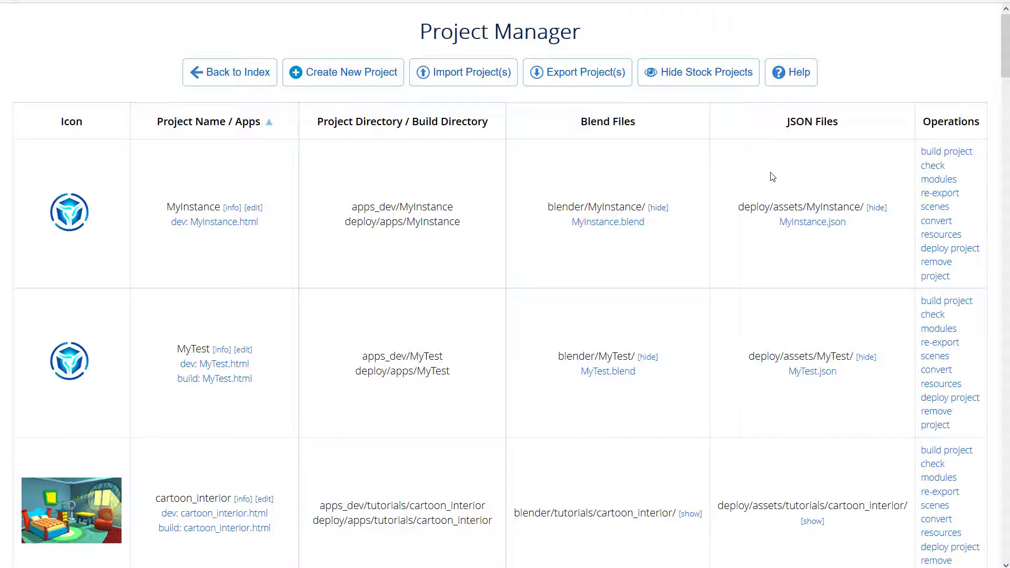
Check the modules of the MyInstance project, and build the project
click(940, 178)
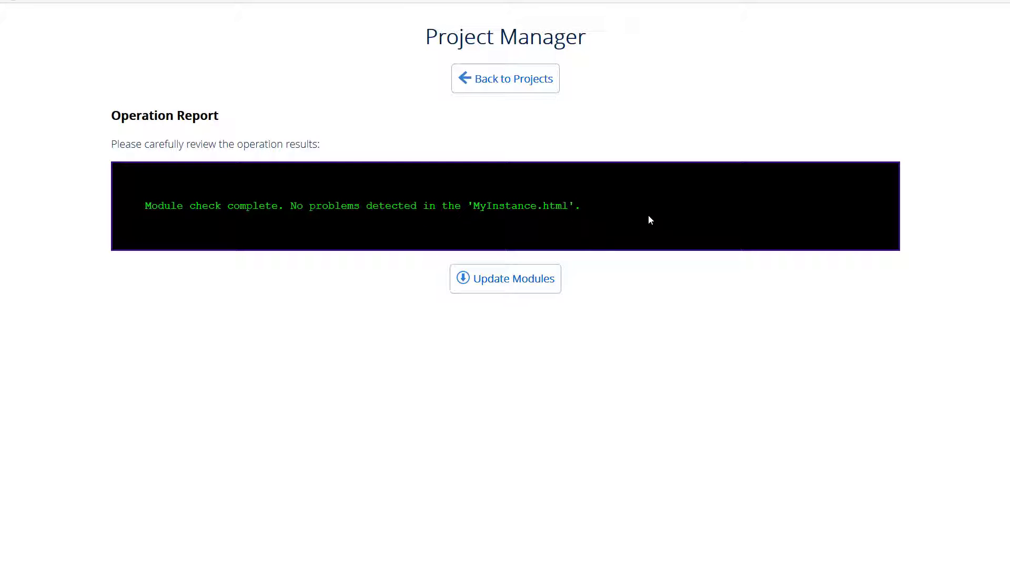
click(512, 79)
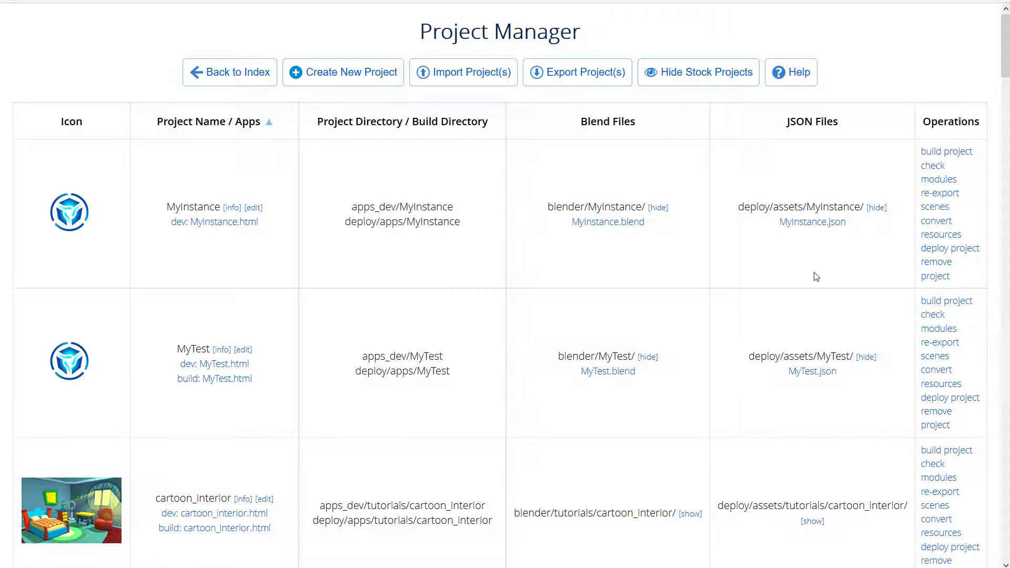
click(947, 152)
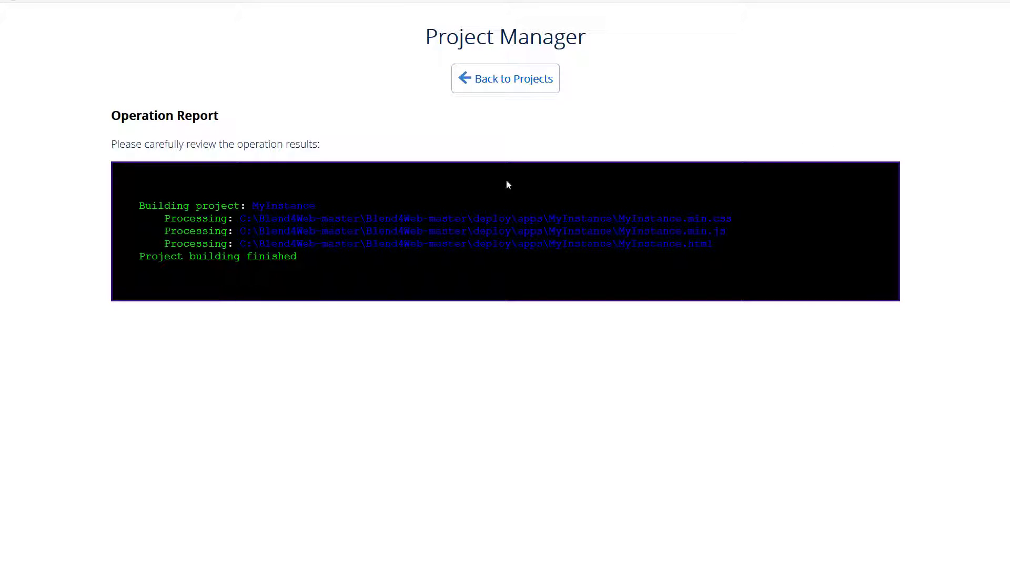
click(523, 83)
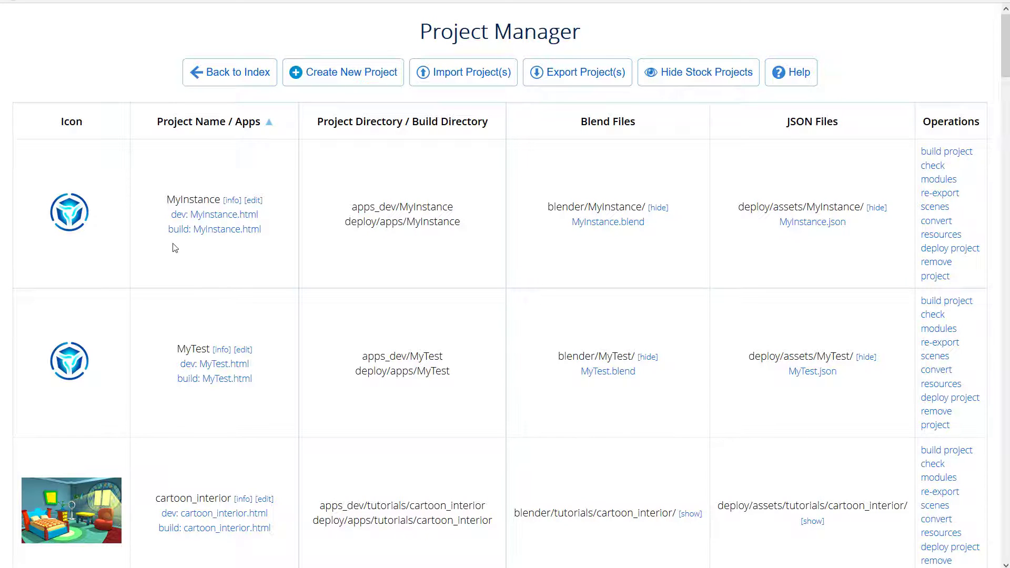
Preview the built version of MyInstance.html and return to the project list
click(212, 230)
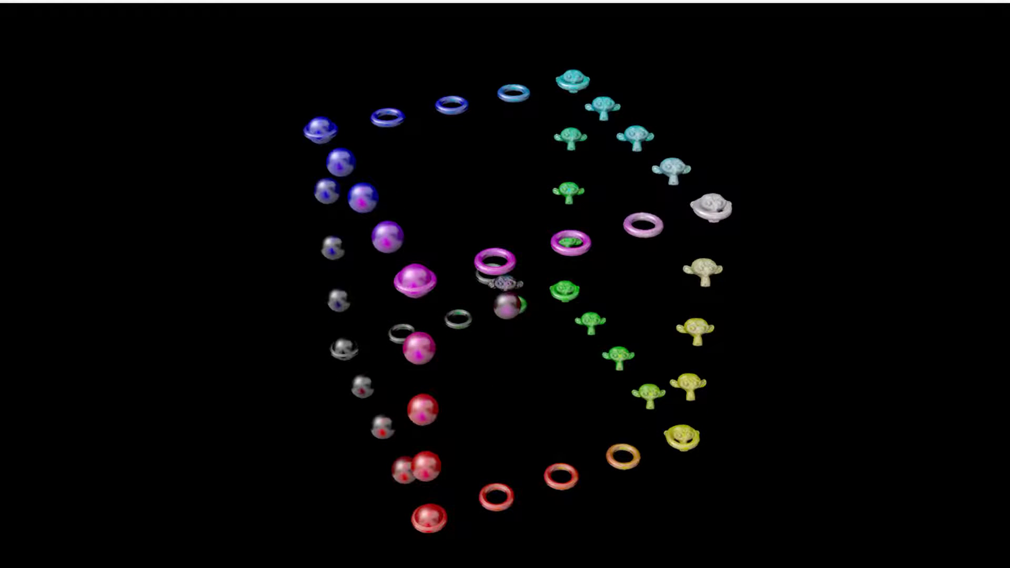
key(alt+Left)
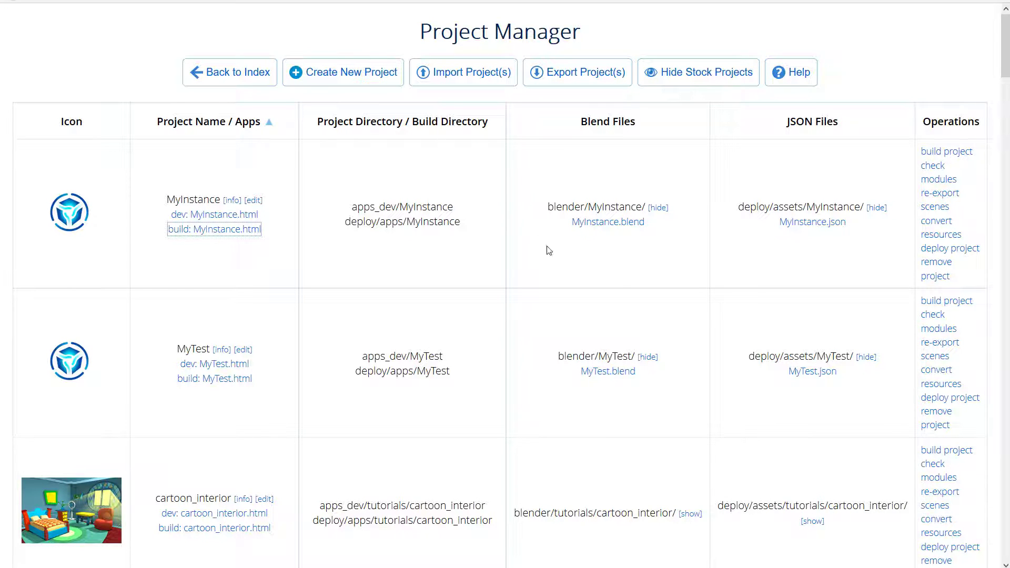
click(474, 428)
Deploy the MyInstance project and save the resulting MyInstance.zip archive to disk
click(962, 251)
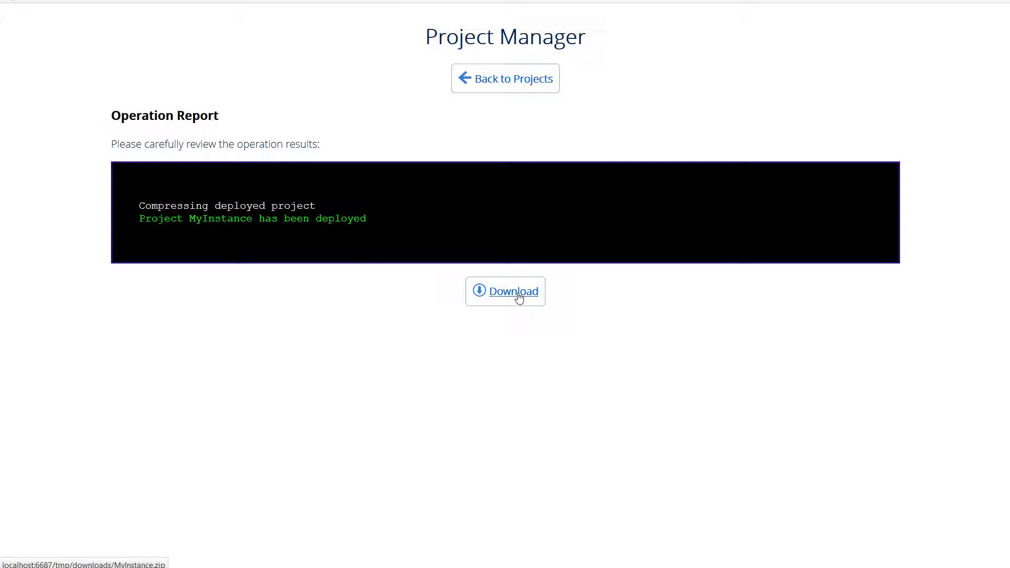
click(518, 298)
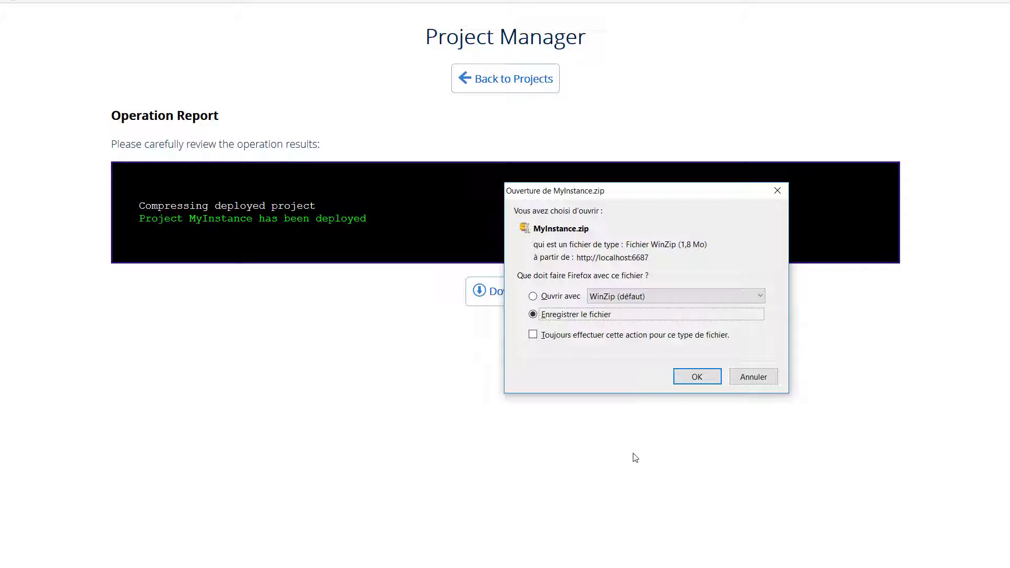
key(Return)
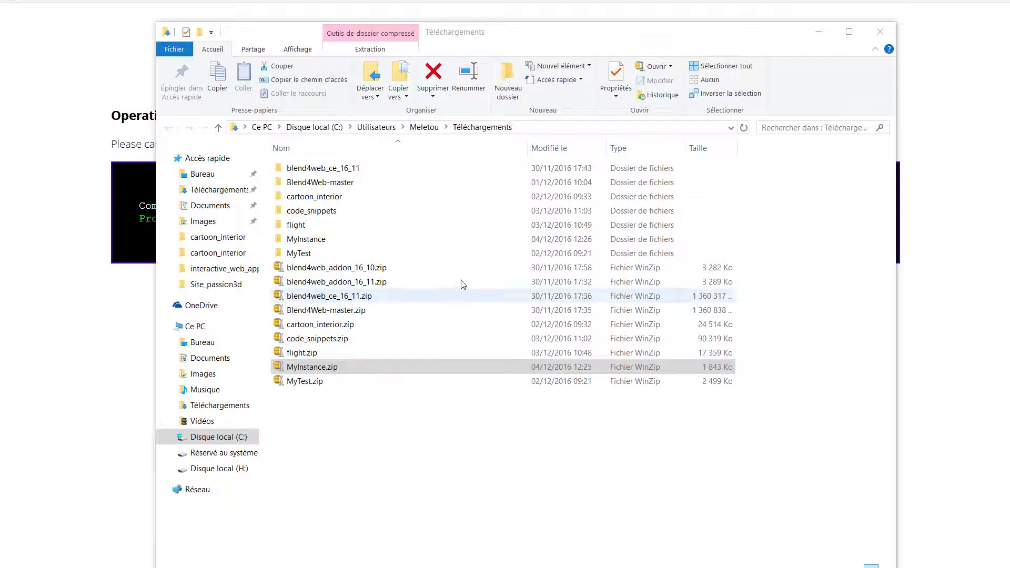
Open the extracted MyInstance folder in the downloads directory in File Explorer, and open its MyInstance.html file
double_click(281, 240)
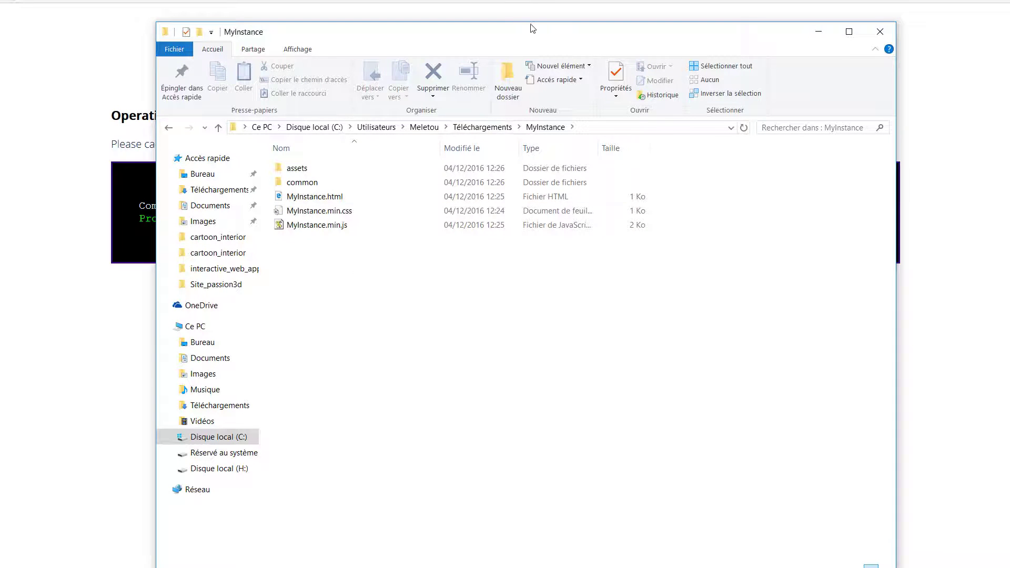
drag(531, 26, 537, 0)
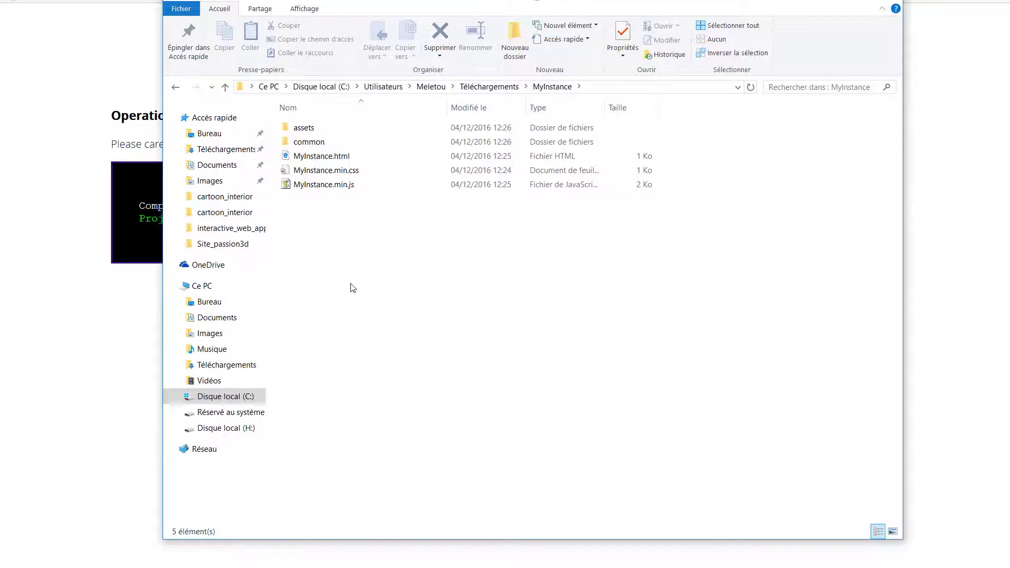
click(336, 161)
double_click(336, 161)
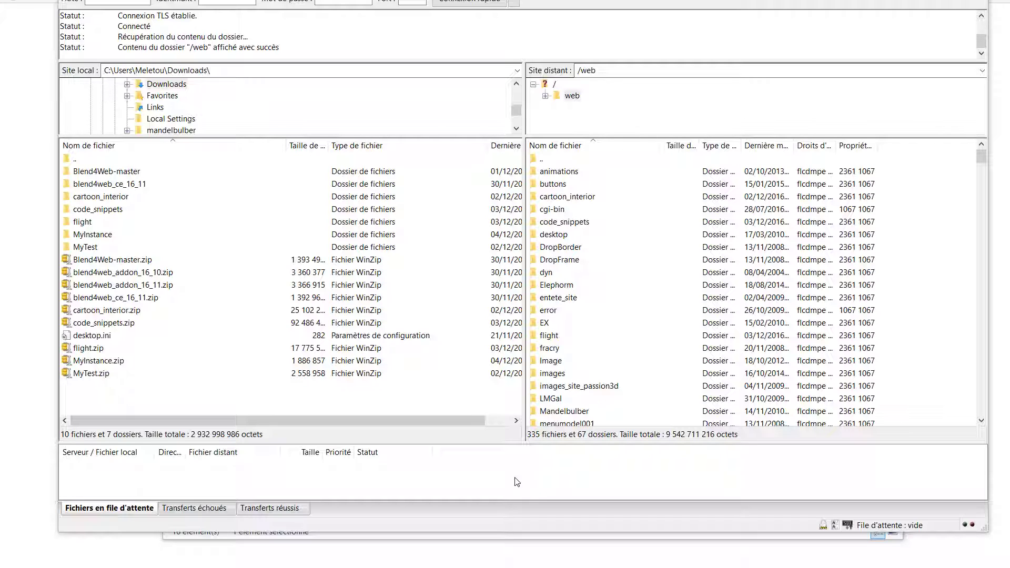
Upload the local MyInstance folder to the /web directory of the remote site in the FTP client
click(72, 238)
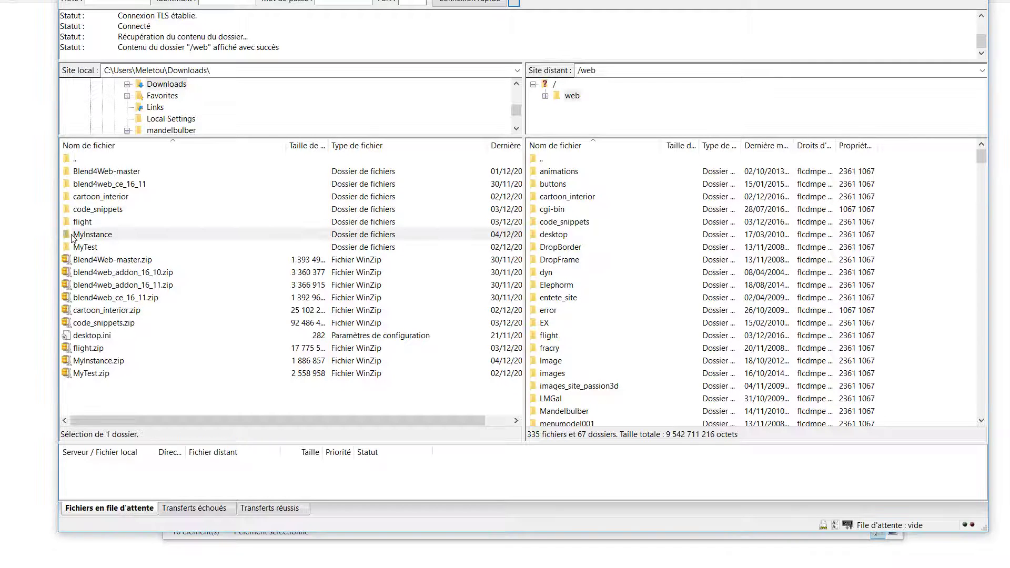
drag(72, 237, 936, 255)
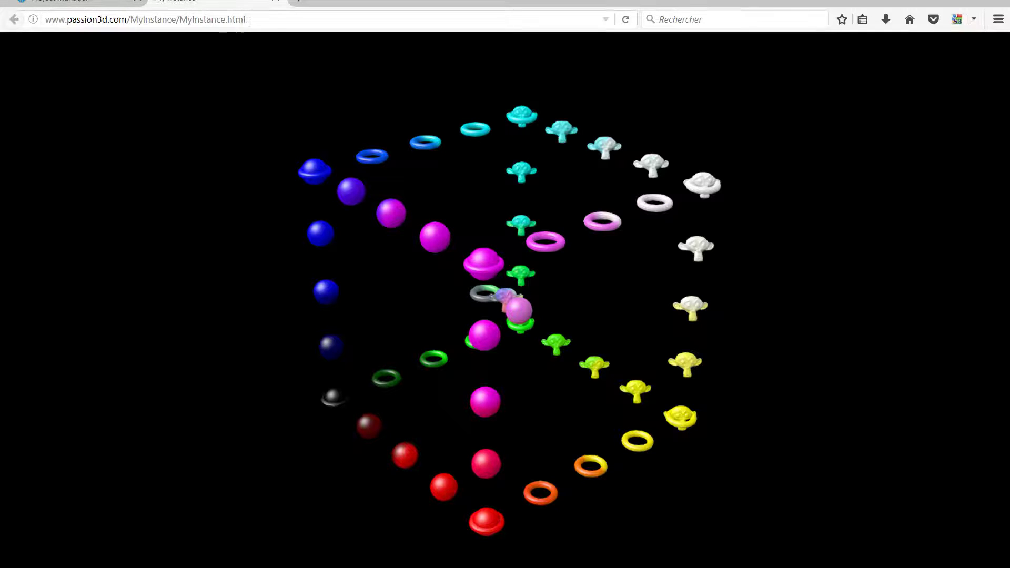
drag(477, 310, 503, 336)
scroll(503, 339, up, 5)
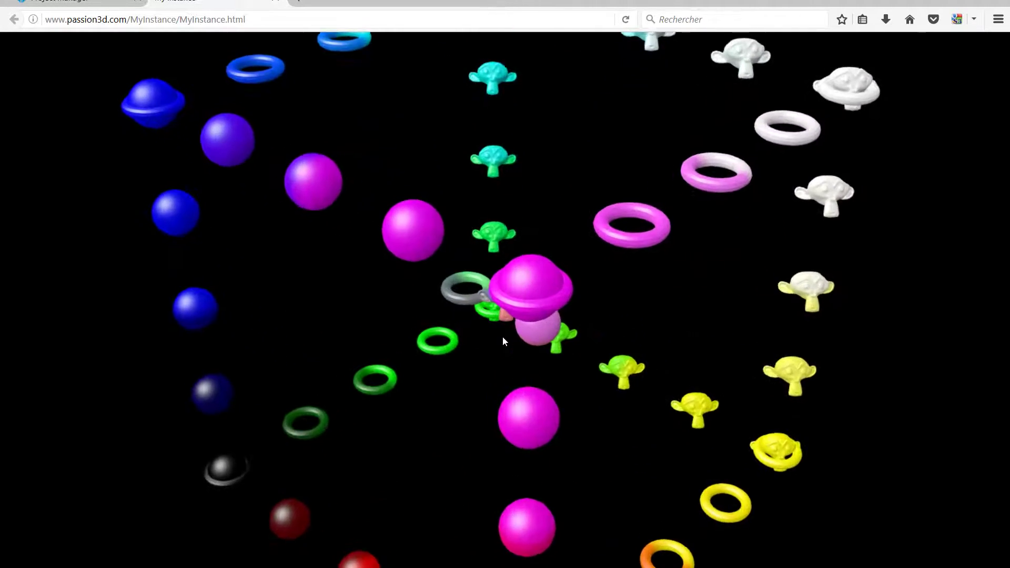
scroll(503, 336, up, 5)
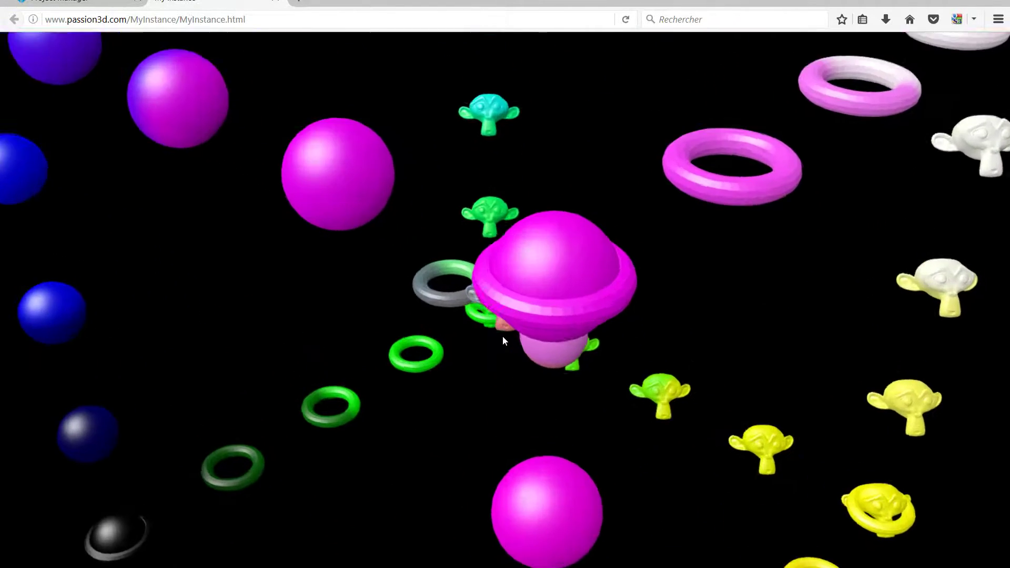
scroll(502, 332, down, 8)
scroll(508, 338, down, 6)
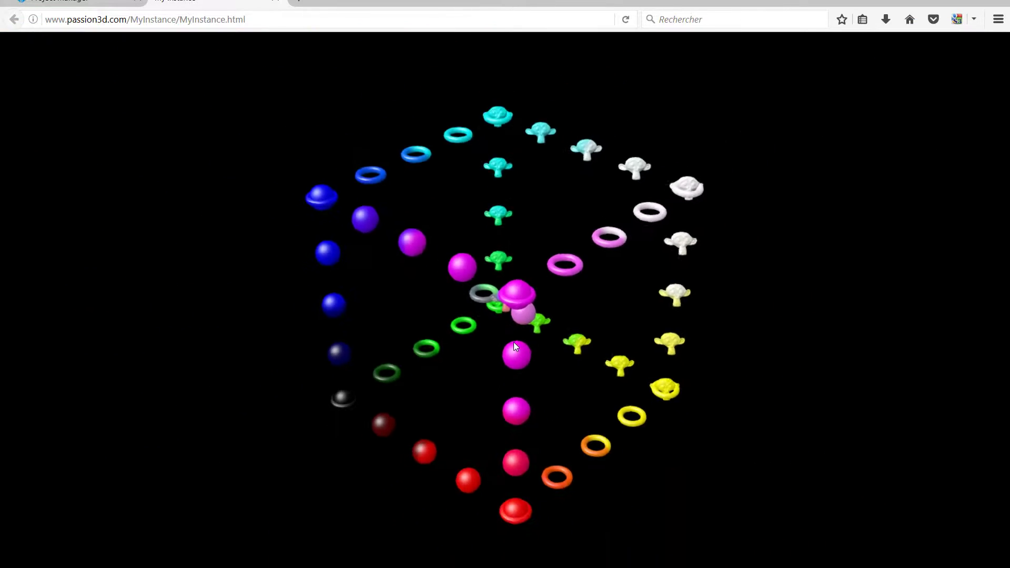
scroll(519, 346, up, 3)
scroll(519, 350, up, 2)
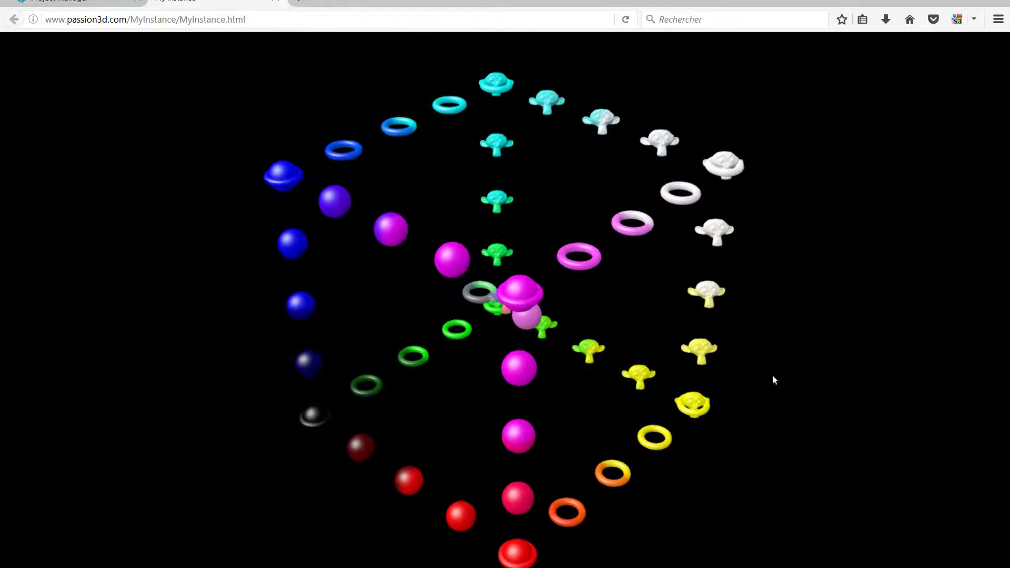
Find the Blender and Blend4Web section on the Passion3d home page and open its interactive room scene
key(alt+Left)
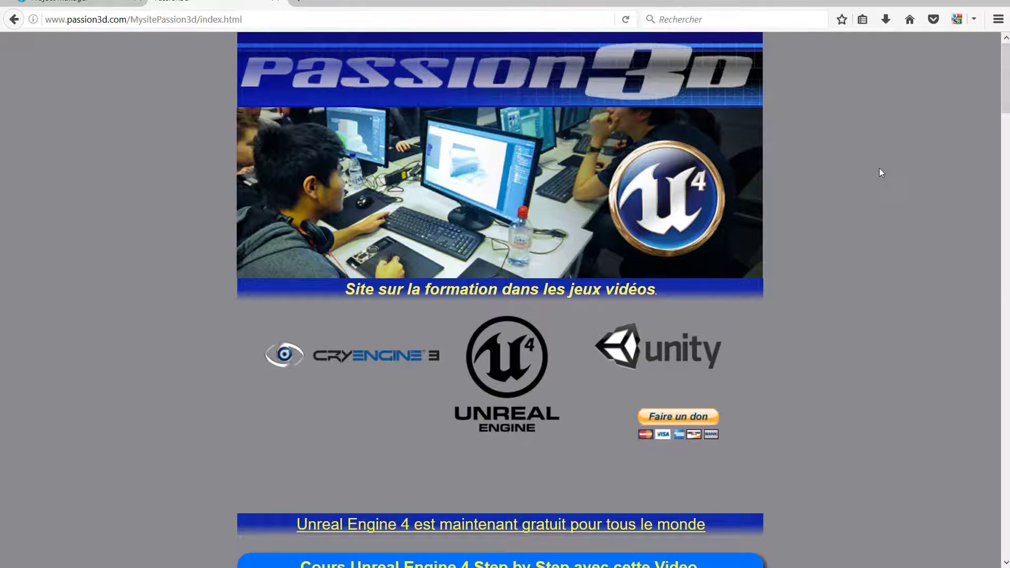
scroll(880, 168, down, 10)
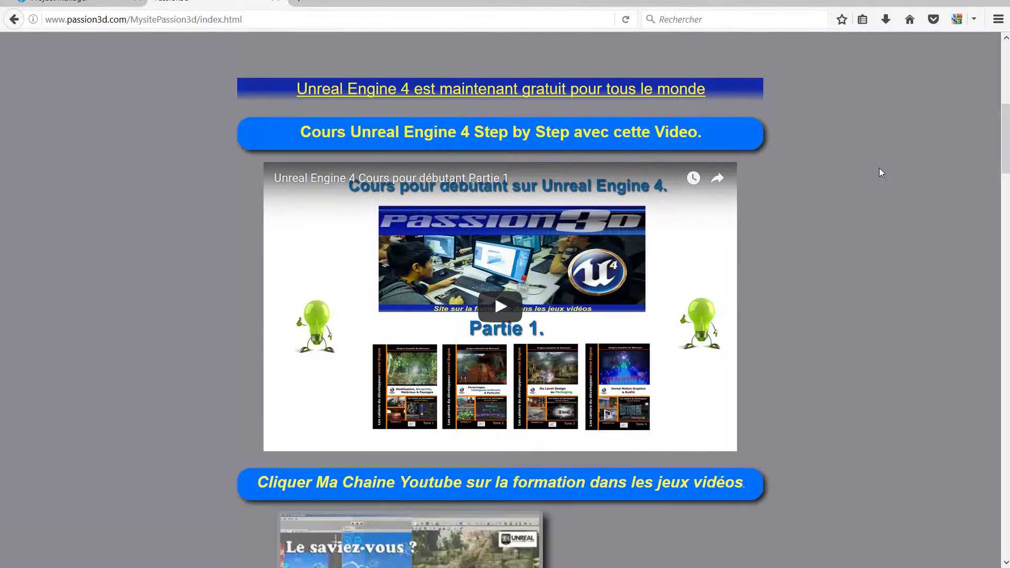
scroll(880, 169, down, 12)
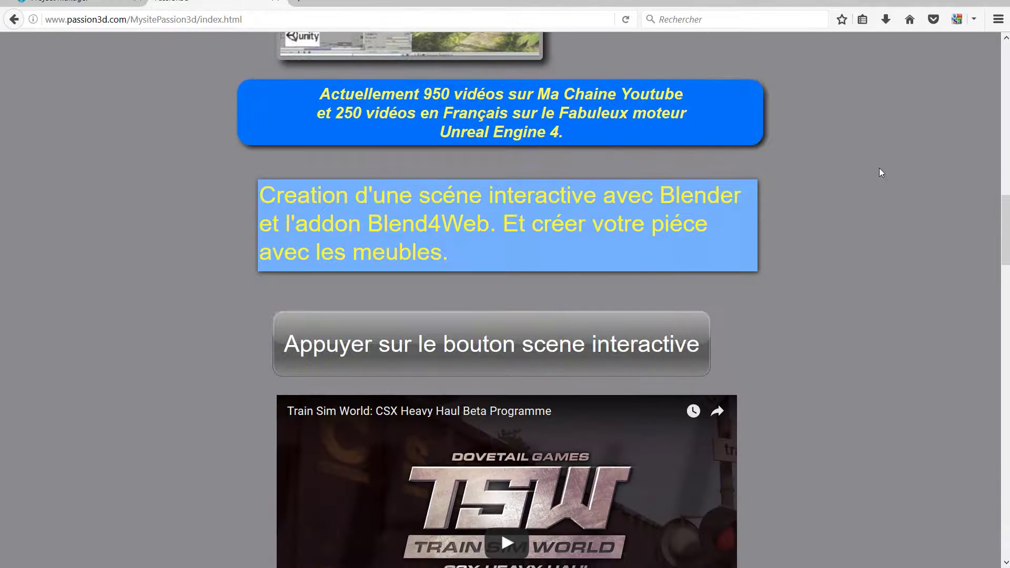
scroll(882, 173, down, 1)
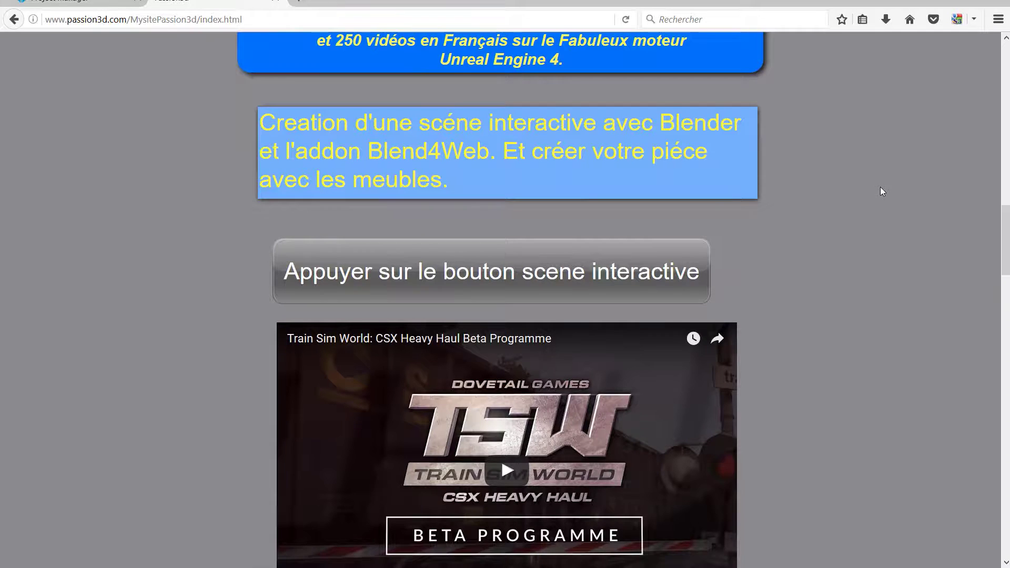
scroll(880, 189, down, 3)
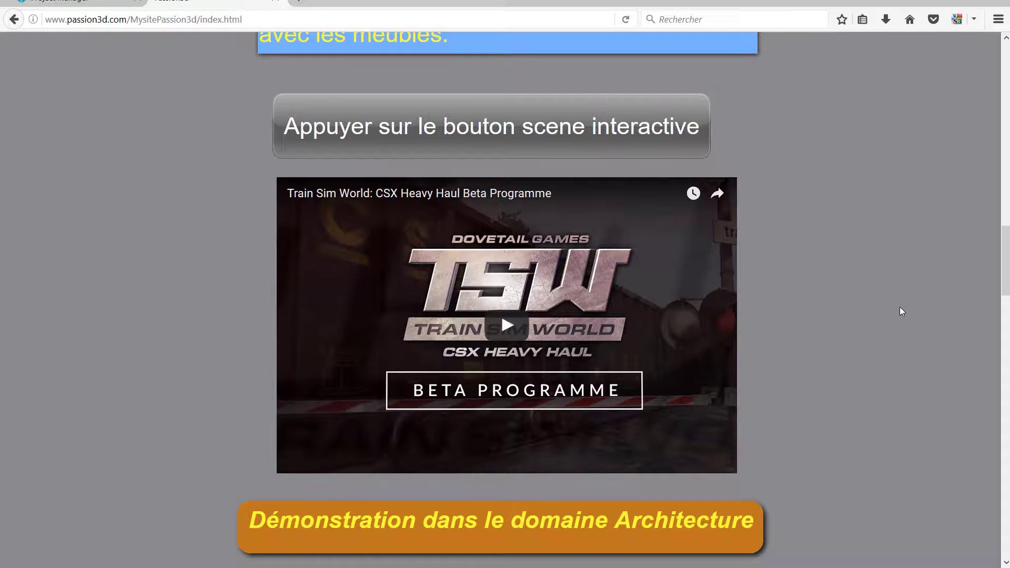
scroll(874, 307, up, 4)
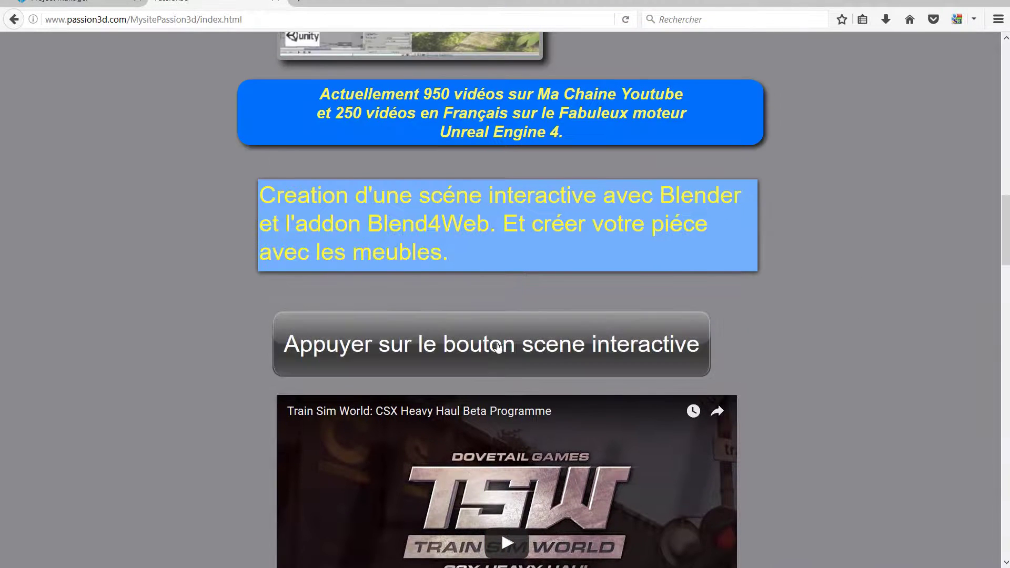
click(502, 346)
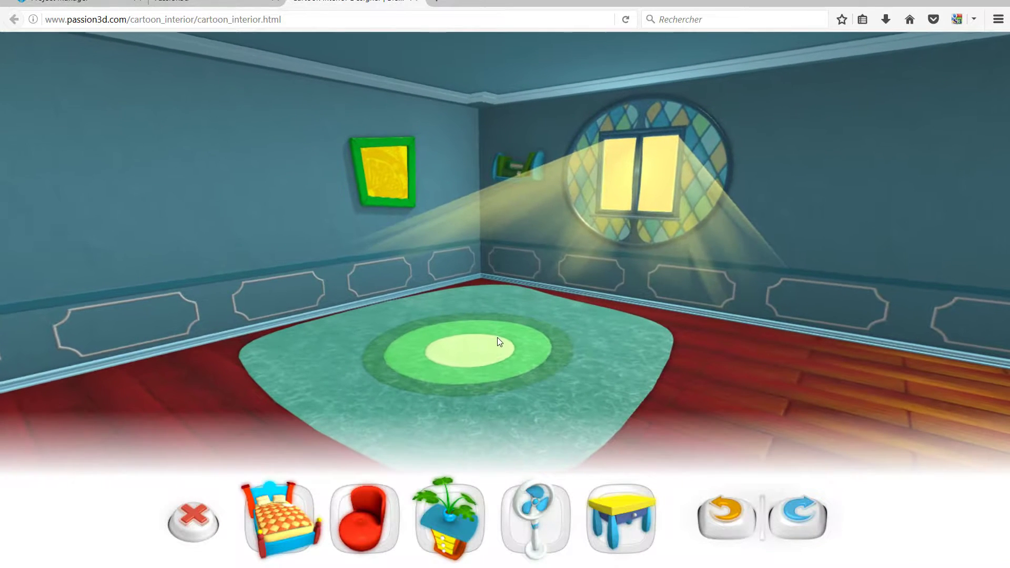
Furnish the cartoon interior with a red armchair and a yellow table on the rug, and a bed on the wooden floor beside it
click(367, 525)
drag(514, 266, 402, 302)
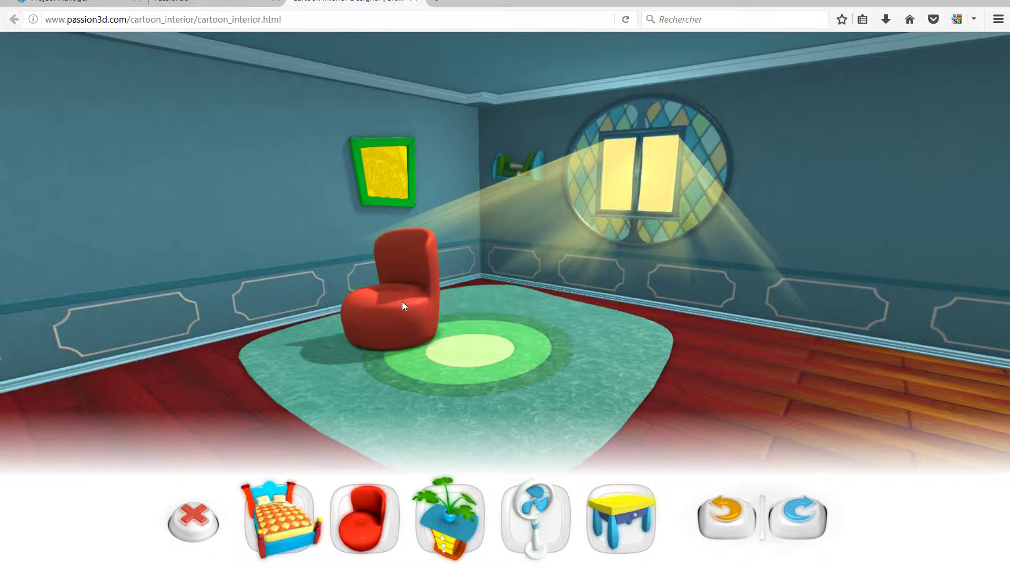
click(610, 524)
drag(510, 271, 528, 355)
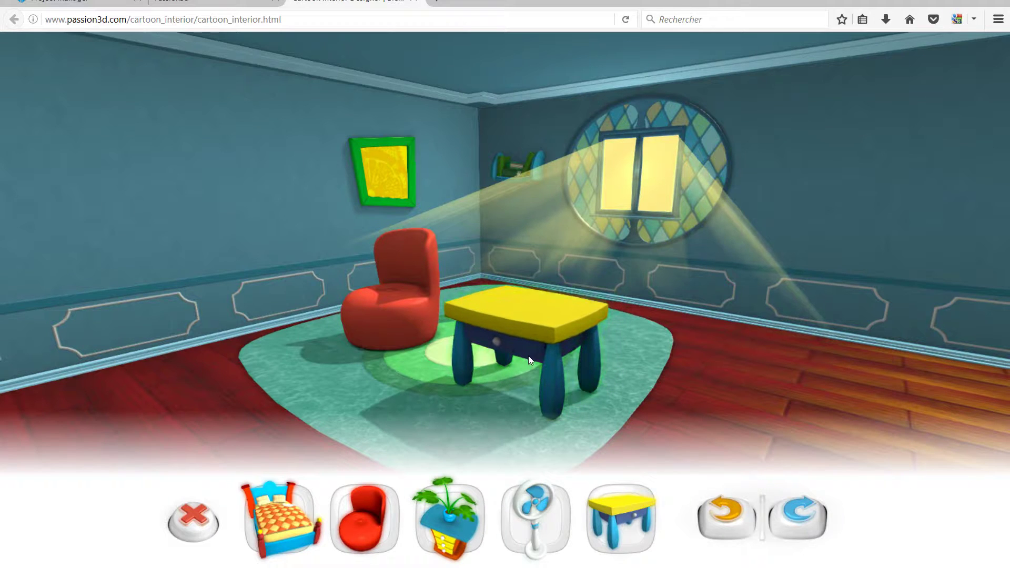
click(288, 542)
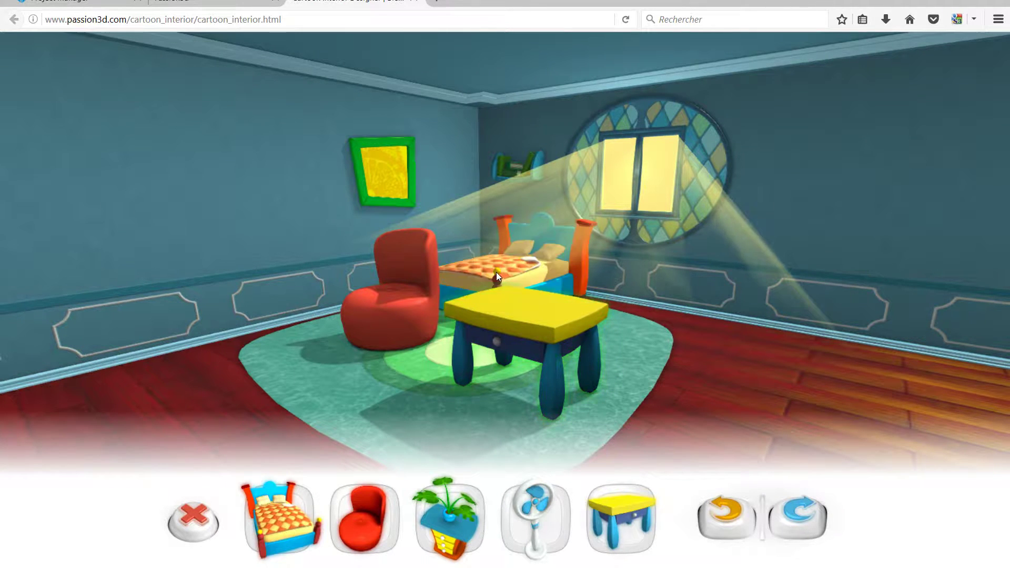
drag(497, 272, 791, 326)
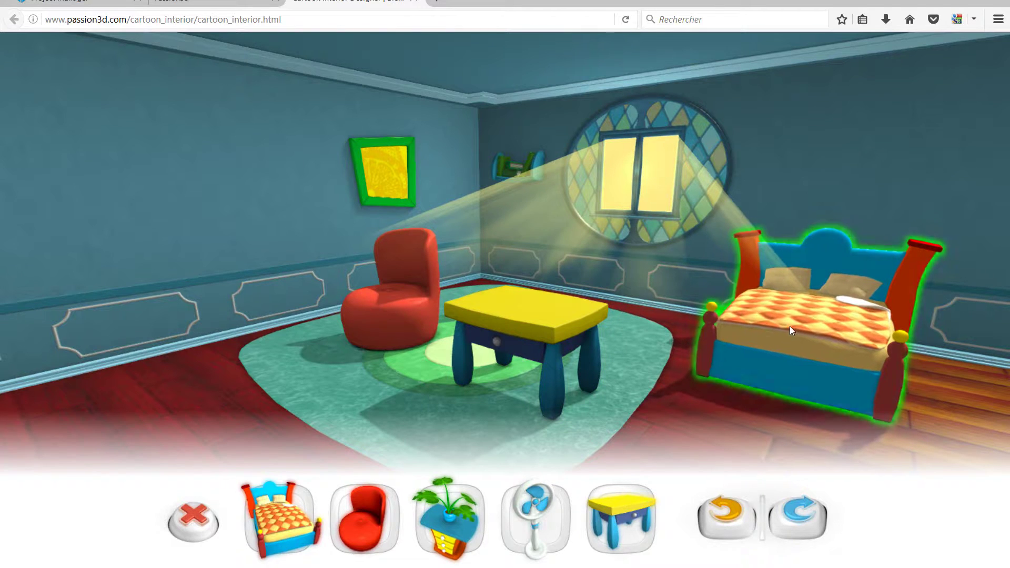